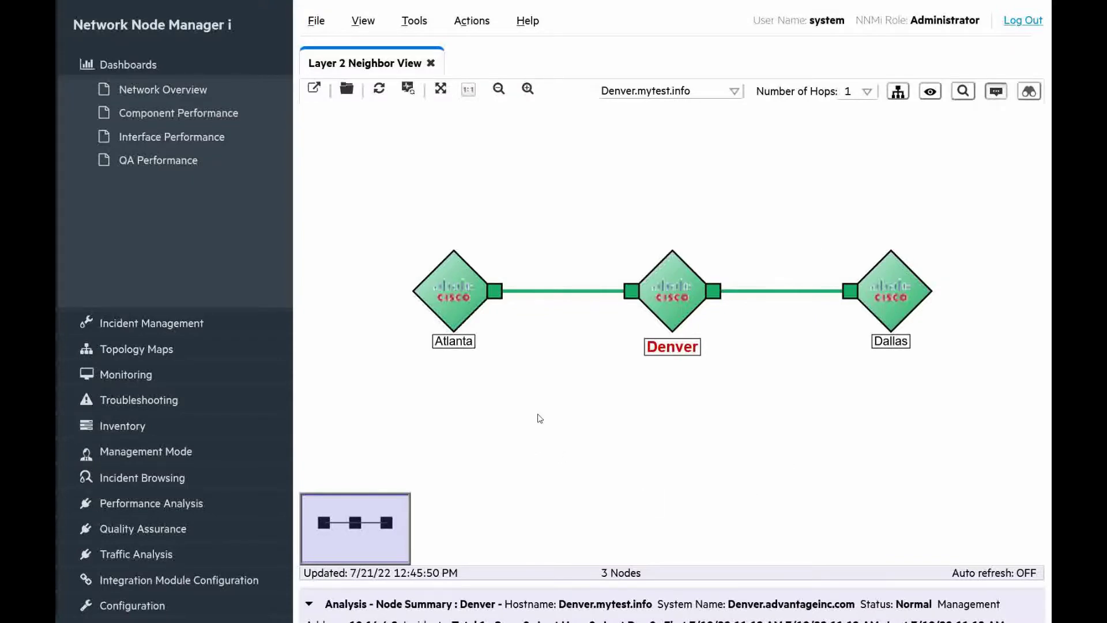
Select the Denver node on the map and check its Et0/0 interface details.
click(672, 292)
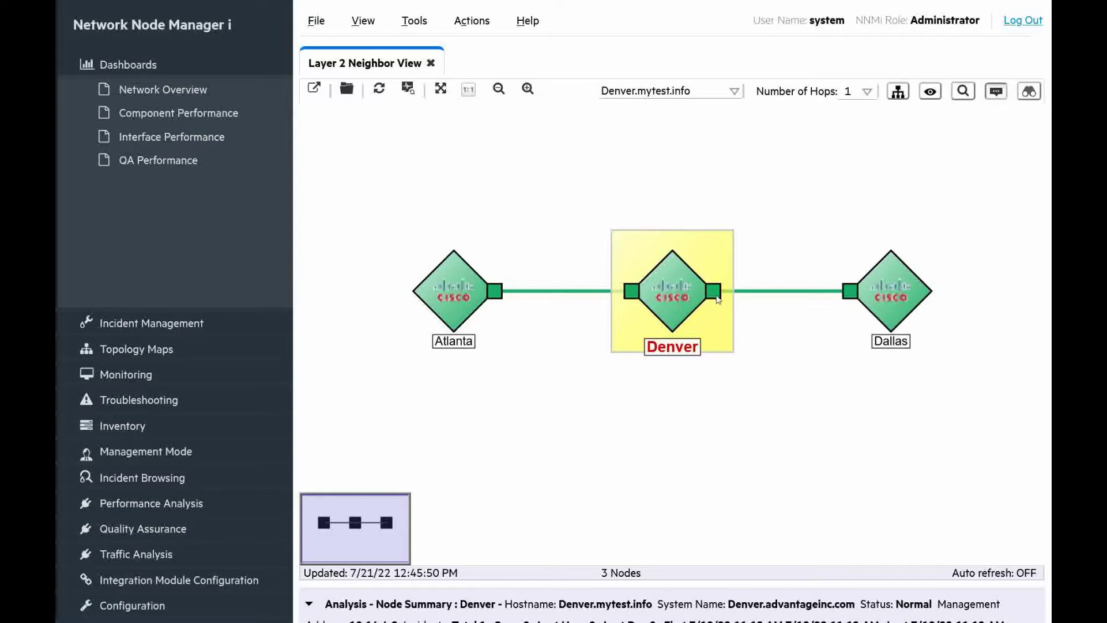
mouse_move(717, 297)
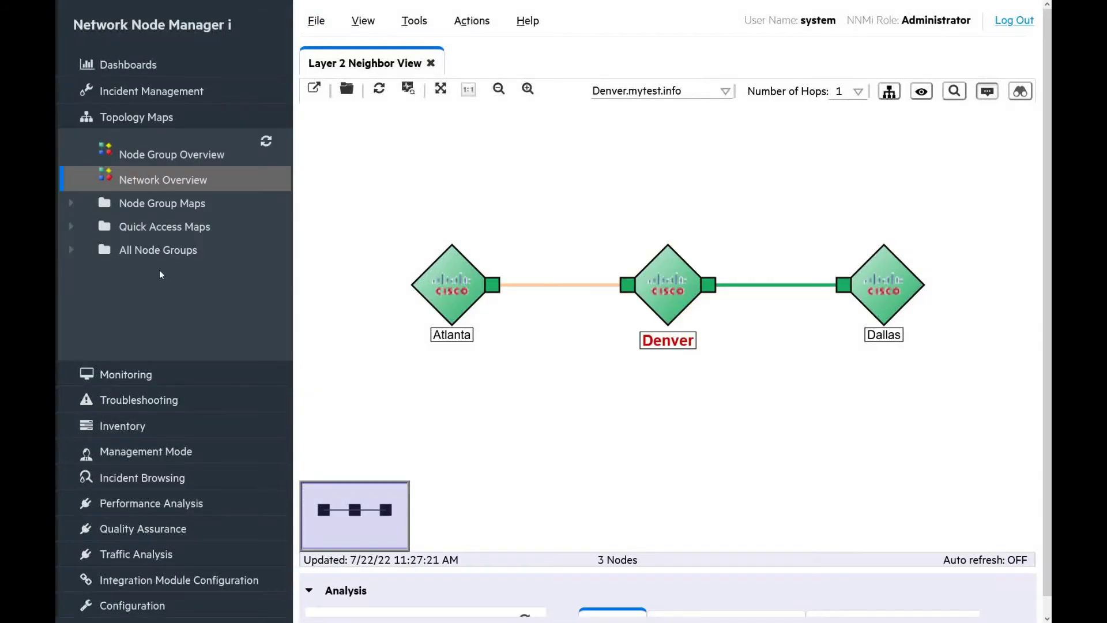
Open Configuration > Incidents > Management Event Configurations to list all 181 entries.
click(87, 607)
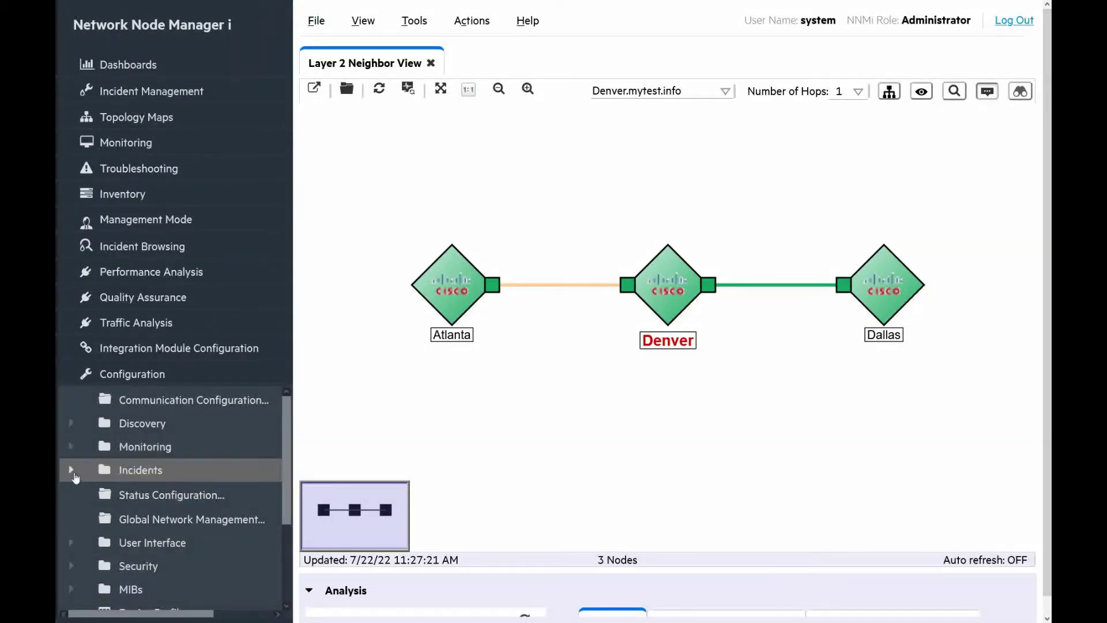
click(71, 470)
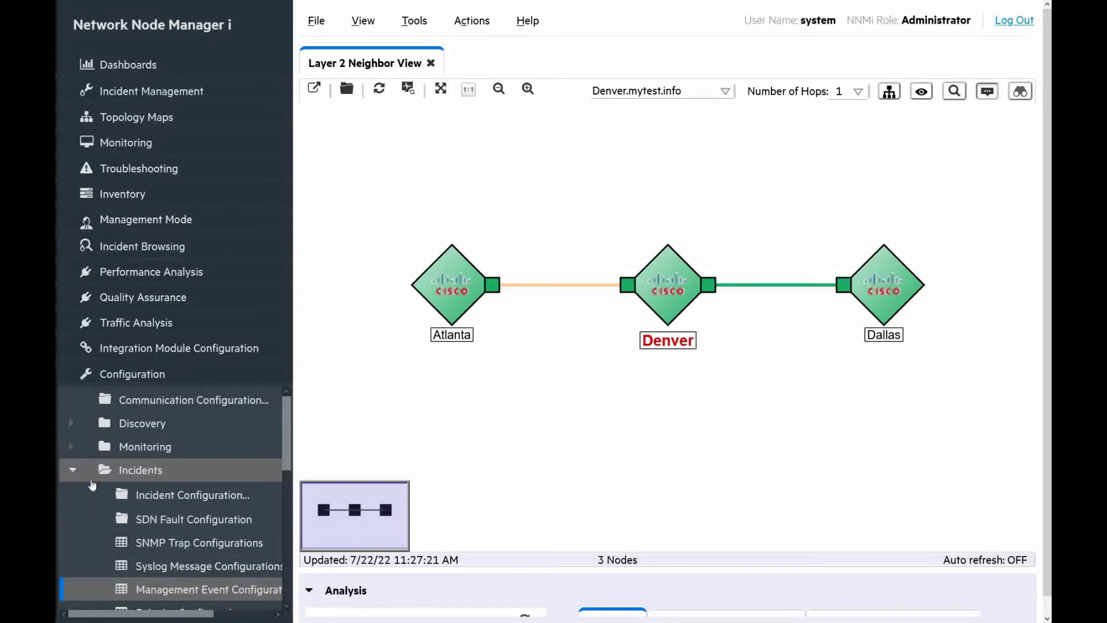
click(175, 589)
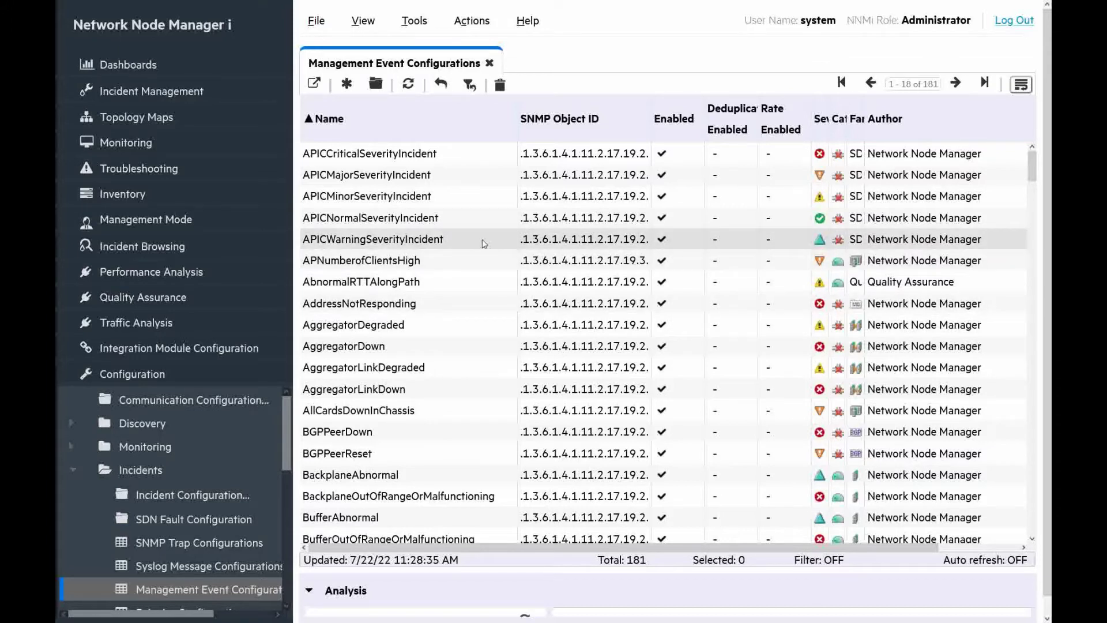
Sort by Name and filter names containing 'Disa', leaving the five Disabled configurations.
click(372, 124)
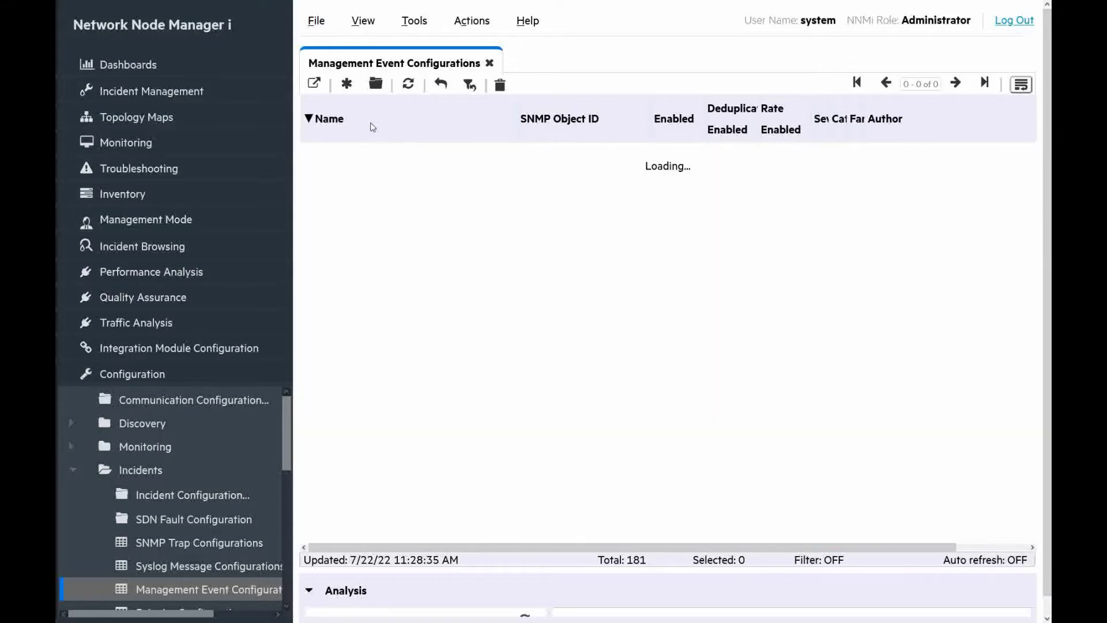
right_click(372, 127)
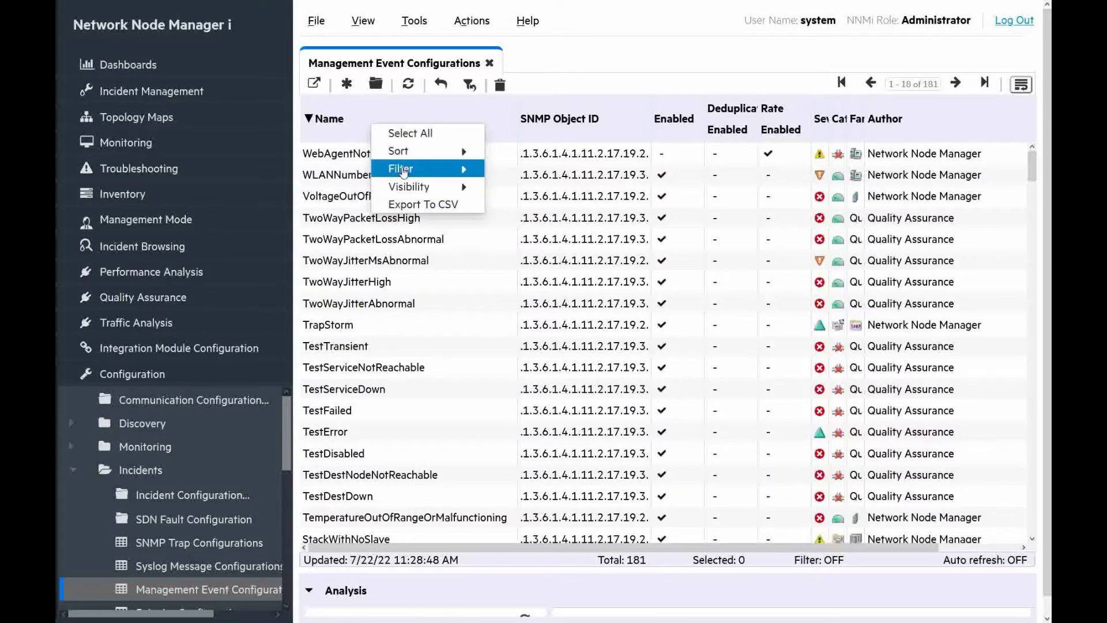
mouse_move(403, 172)
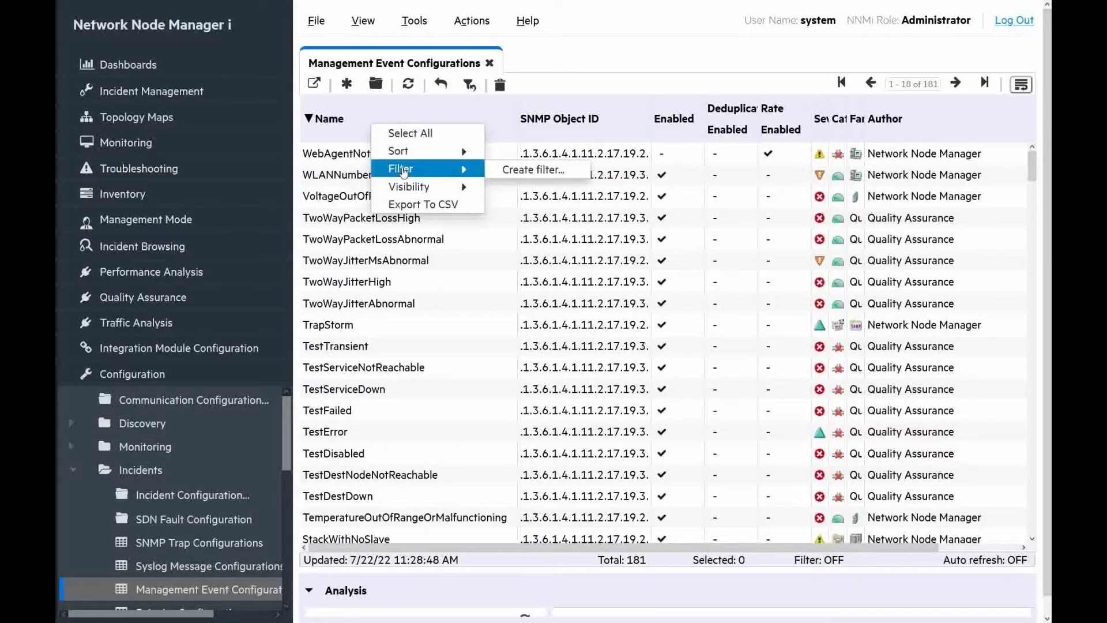
click(530, 170)
click(400, 308)
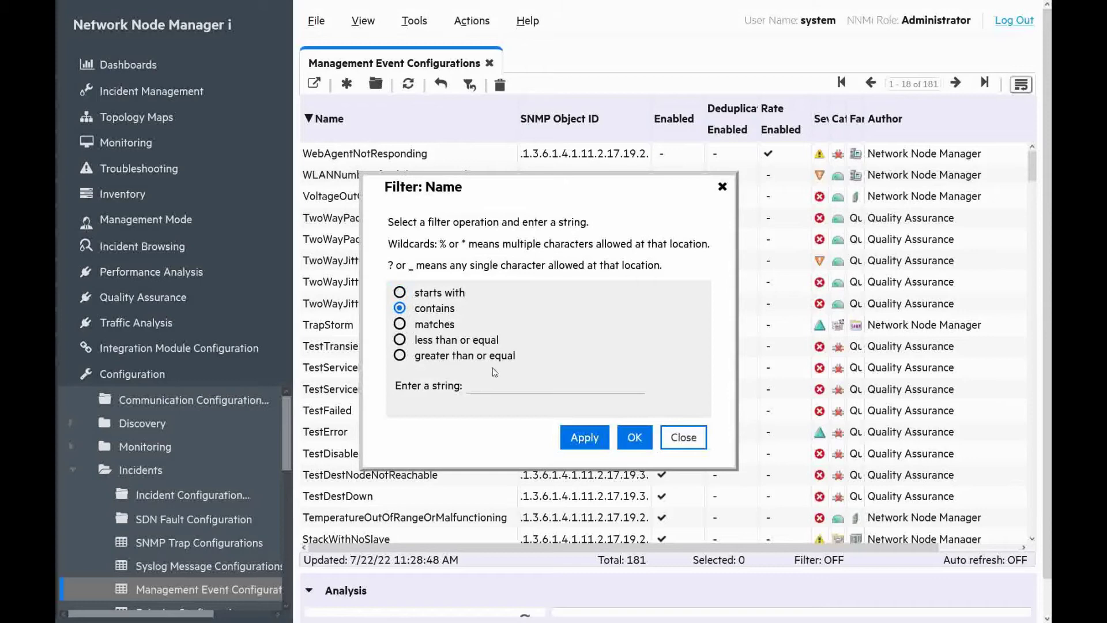
click(497, 382)
text(Disa)
click(640, 439)
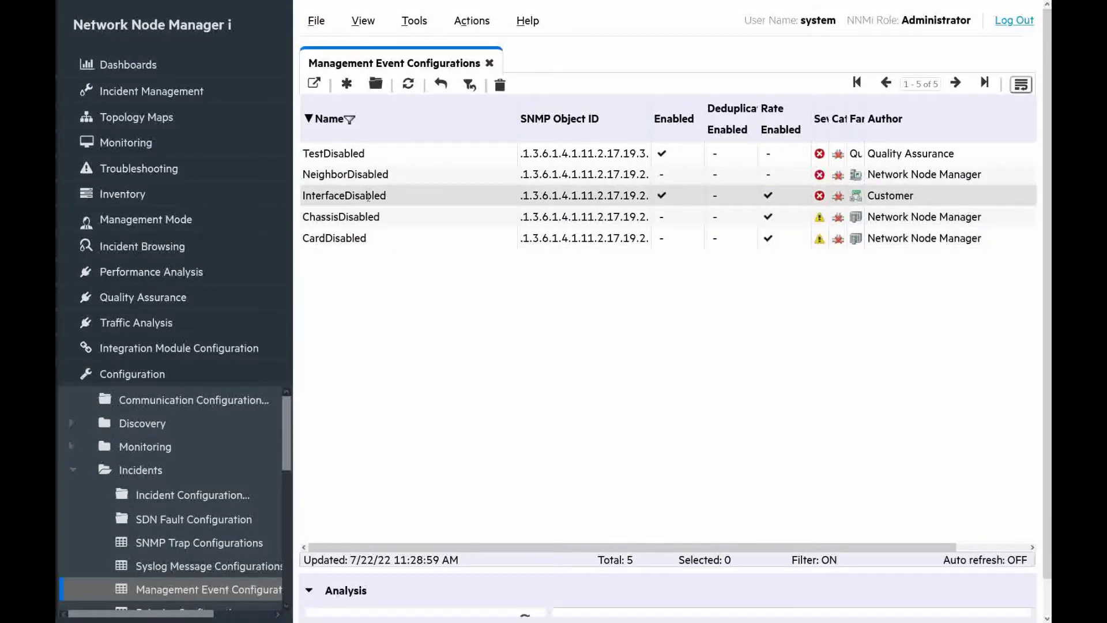
Open the InterfaceDisabled configuration and bring up its Node Settings tab.
double_click(368, 197)
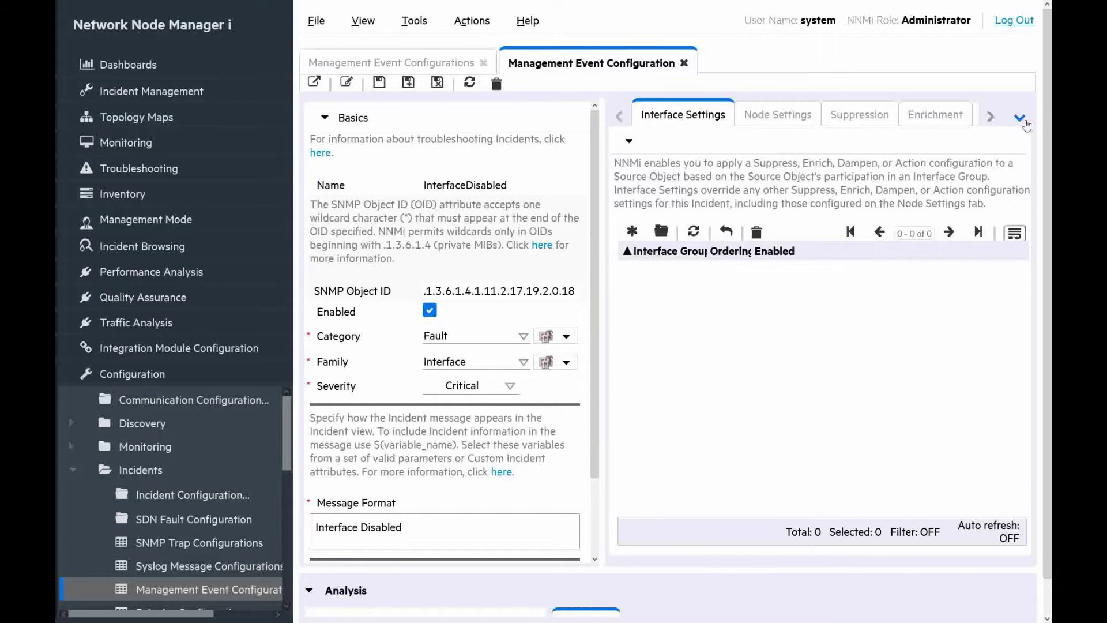
click(1025, 123)
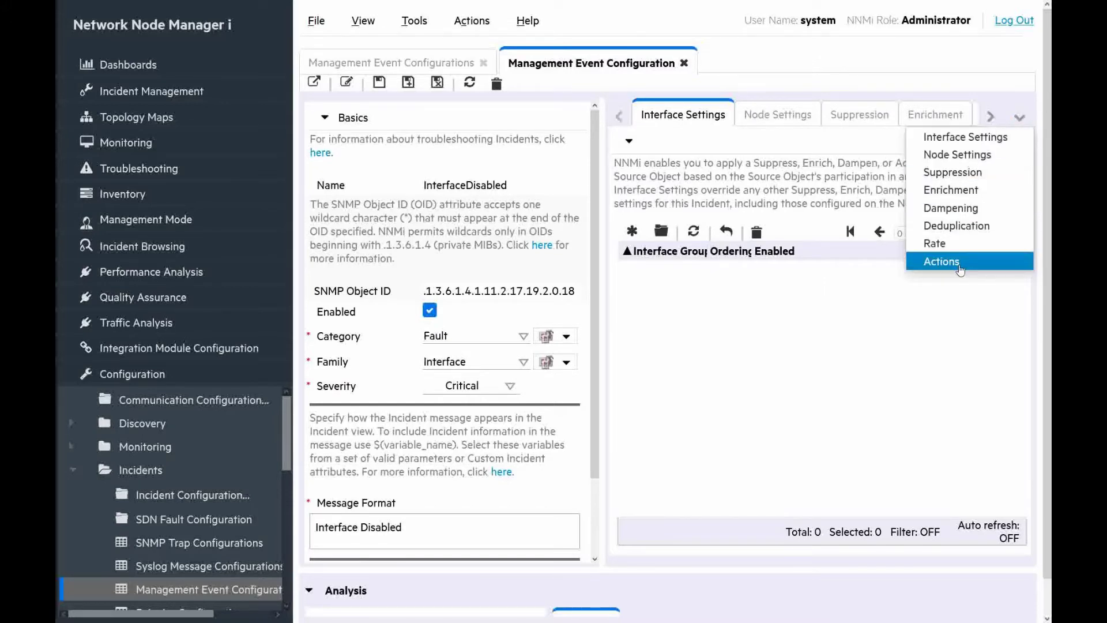
click(959, 262)
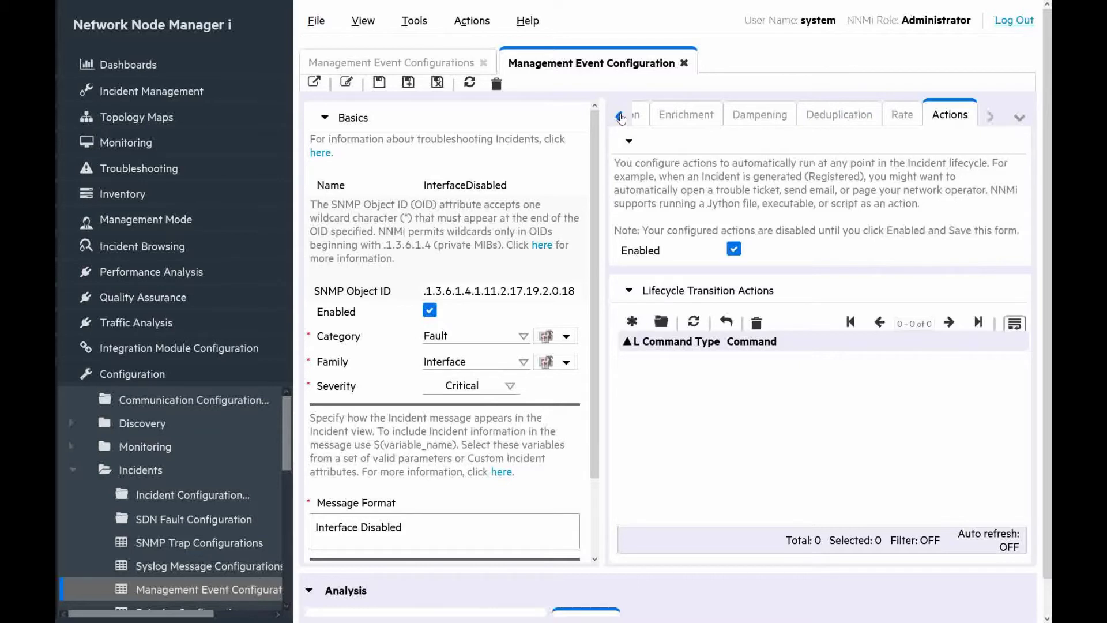
click(619, 118)
click(620, 118)
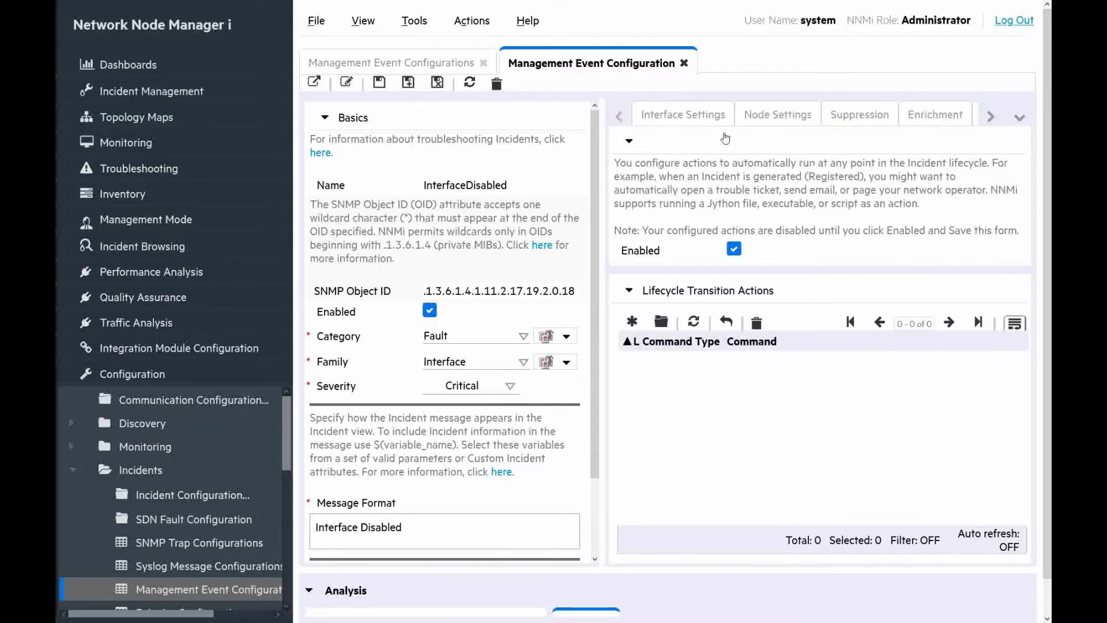
click(766, 120)
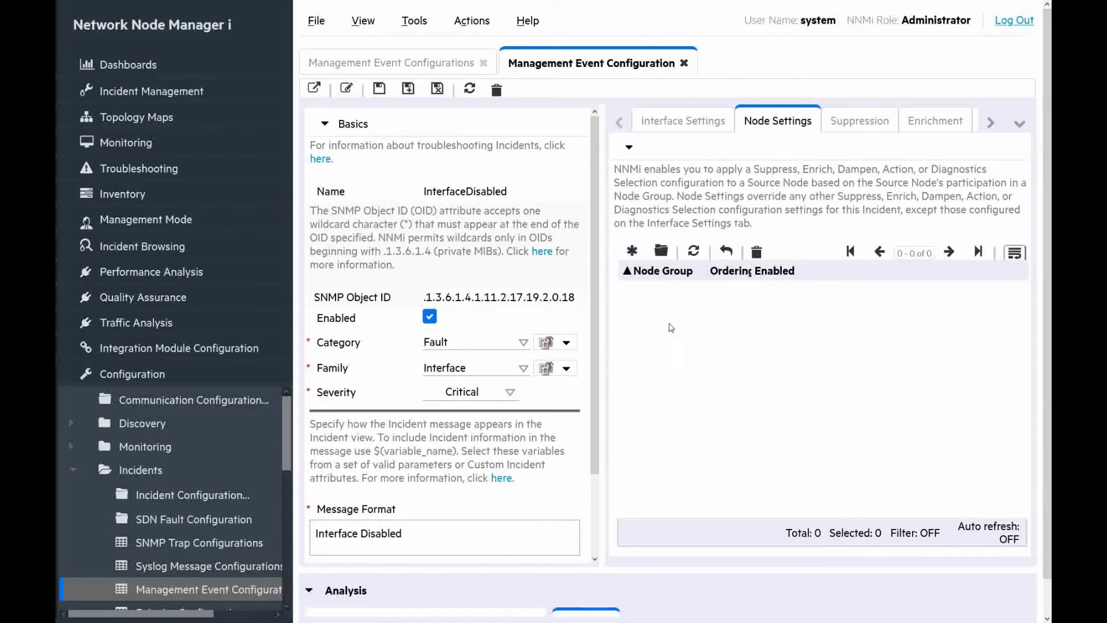
Create a Node Settings entry for the Routers node group with ordering 10.
click(631, 252)
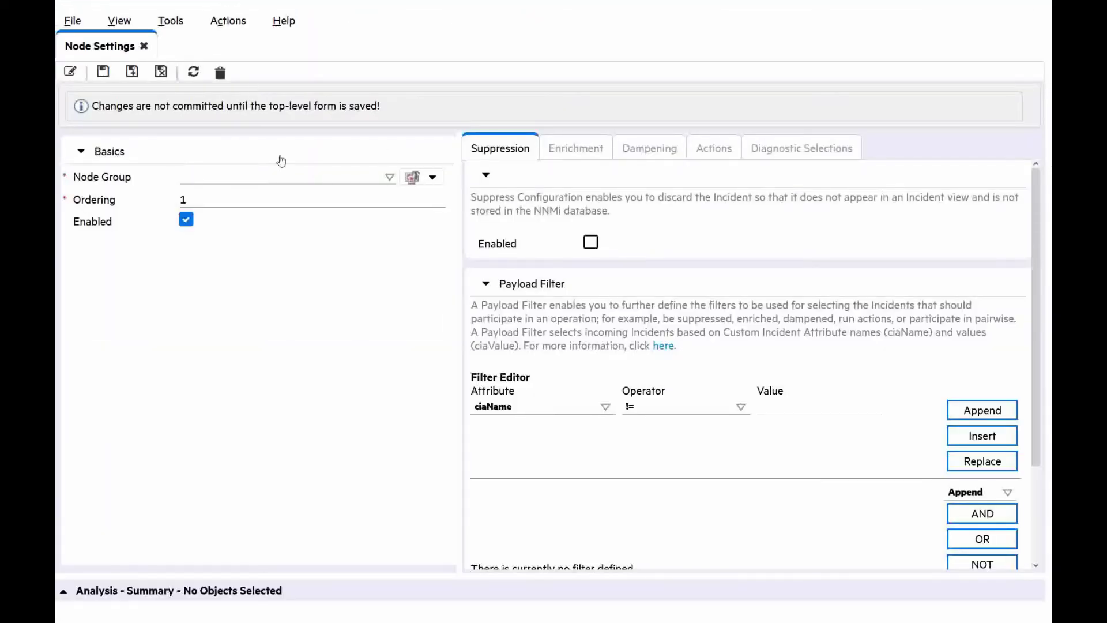
click(388, 182)
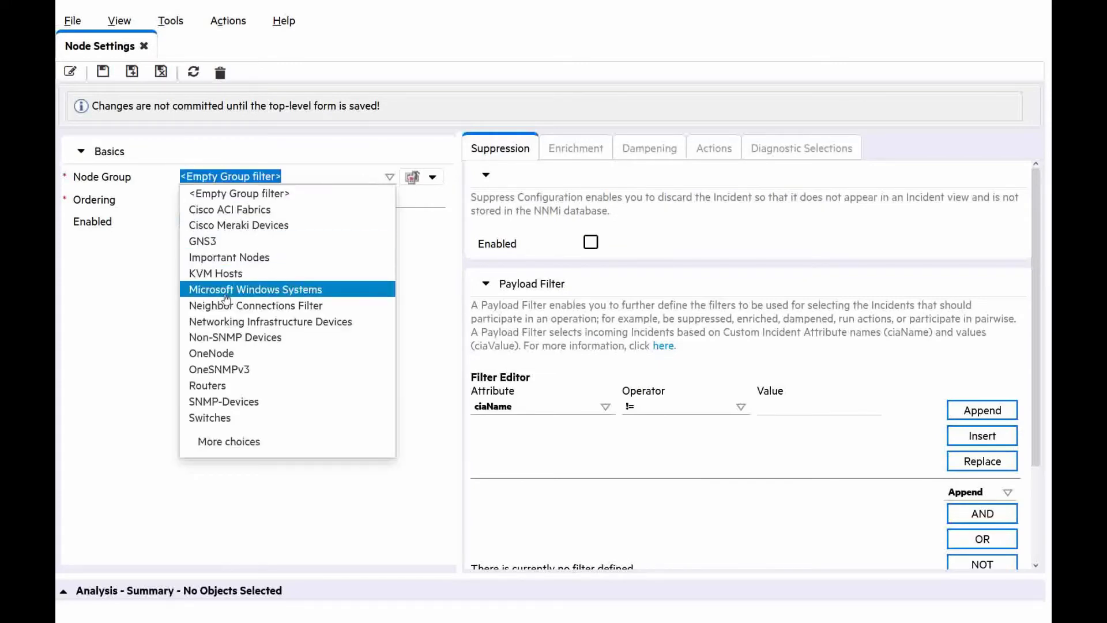
click(229, 385)
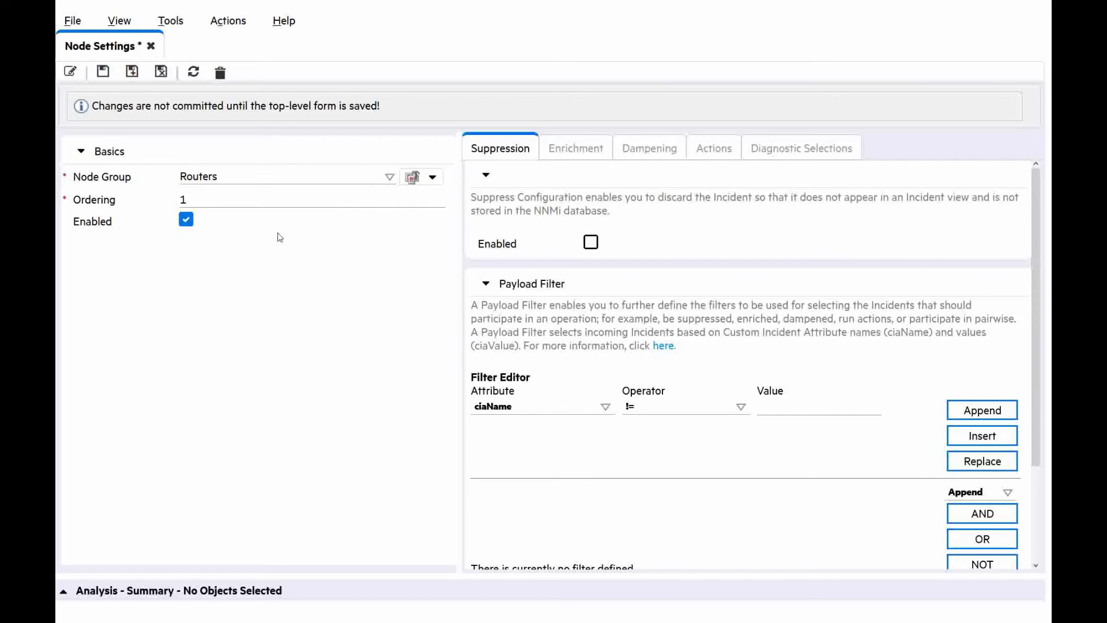
click(260, 197)
text(0)
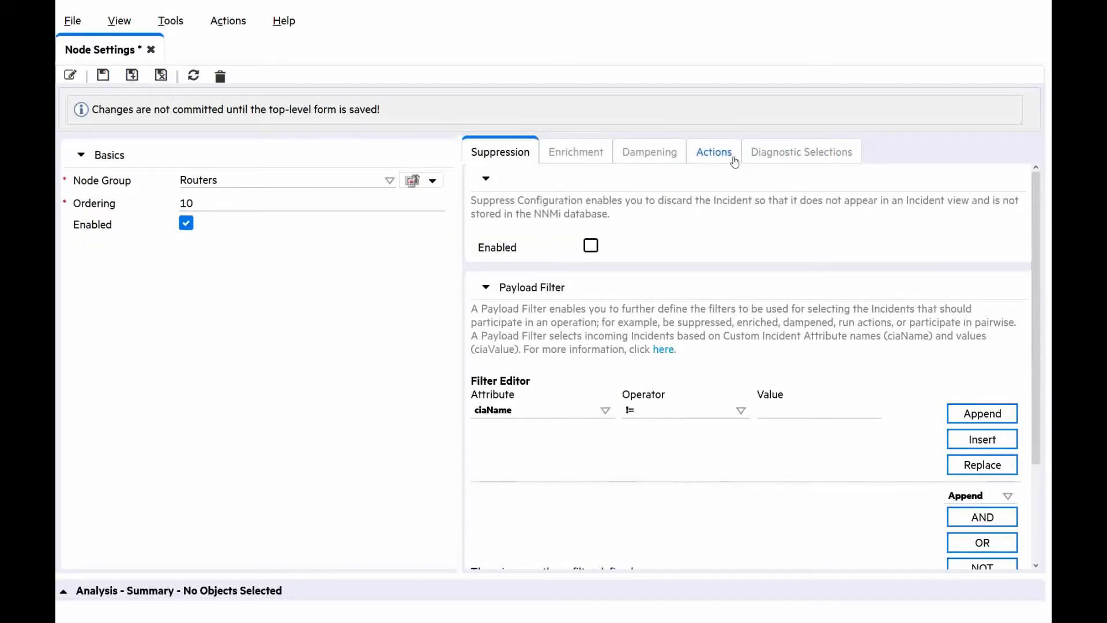
Enable actions for the Routers setting and add a Registered, ScriptOrExecutable lifecycle transition action.
click(712, 153)
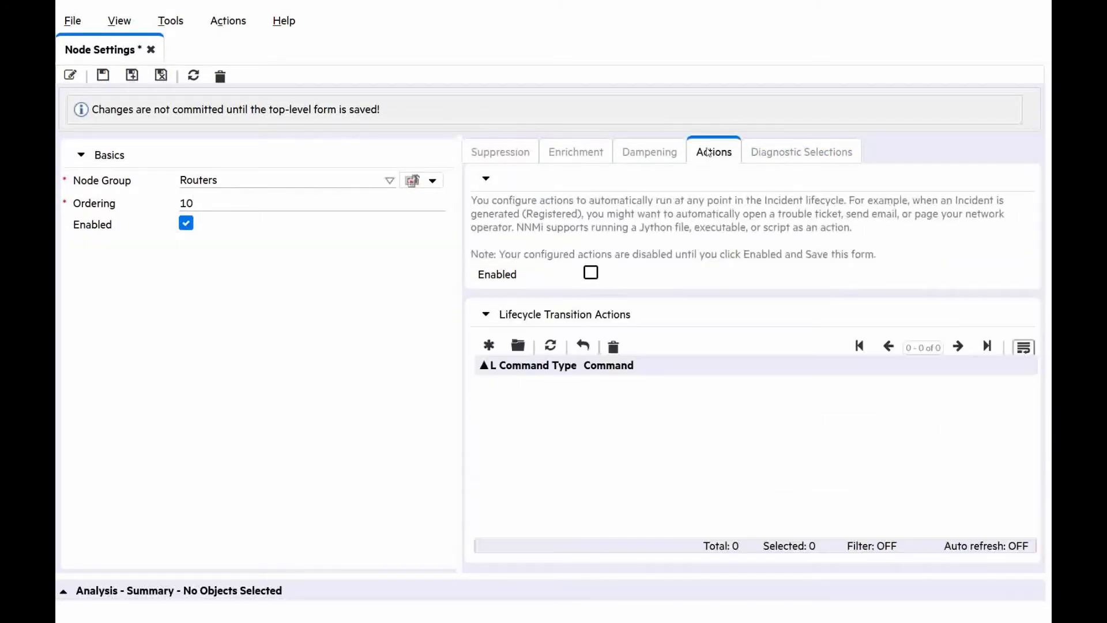
click(590, 273)
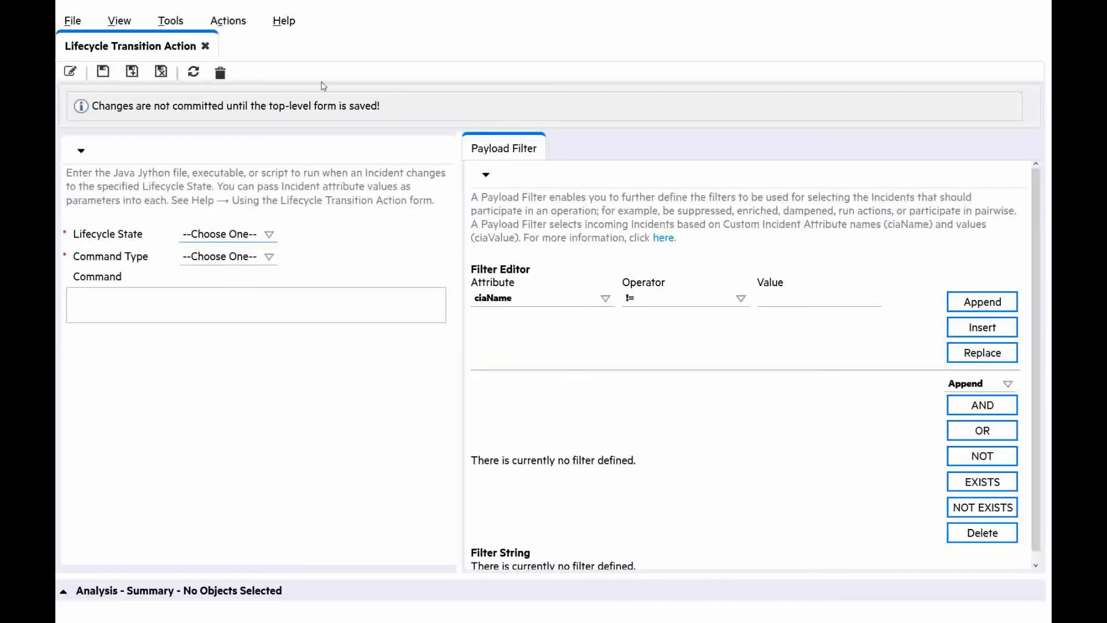
click(269, 236)
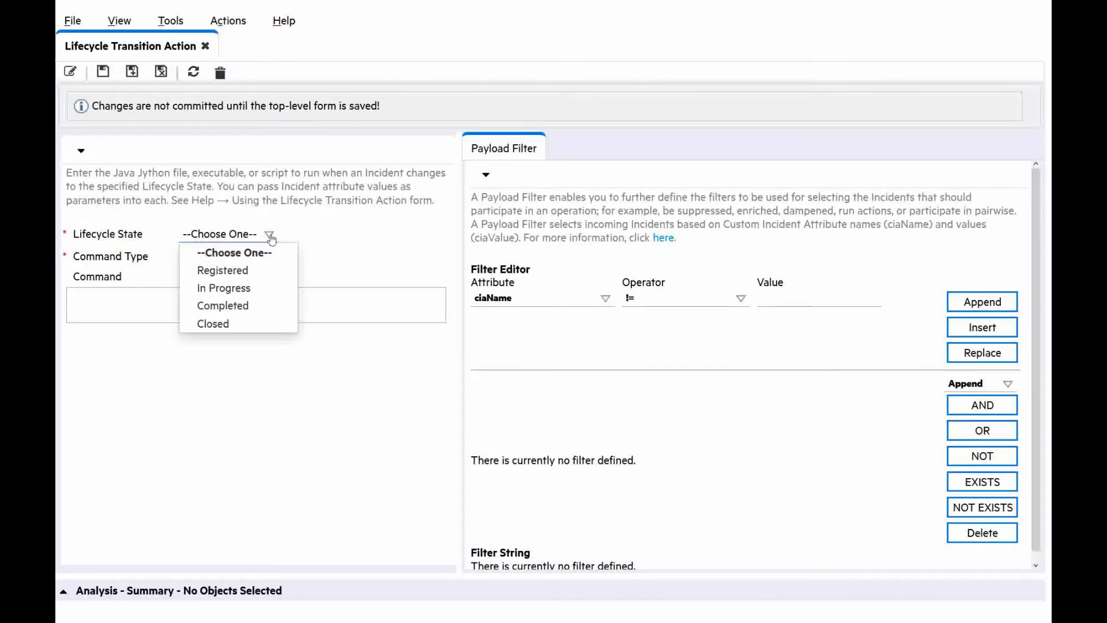
click(240, 275)
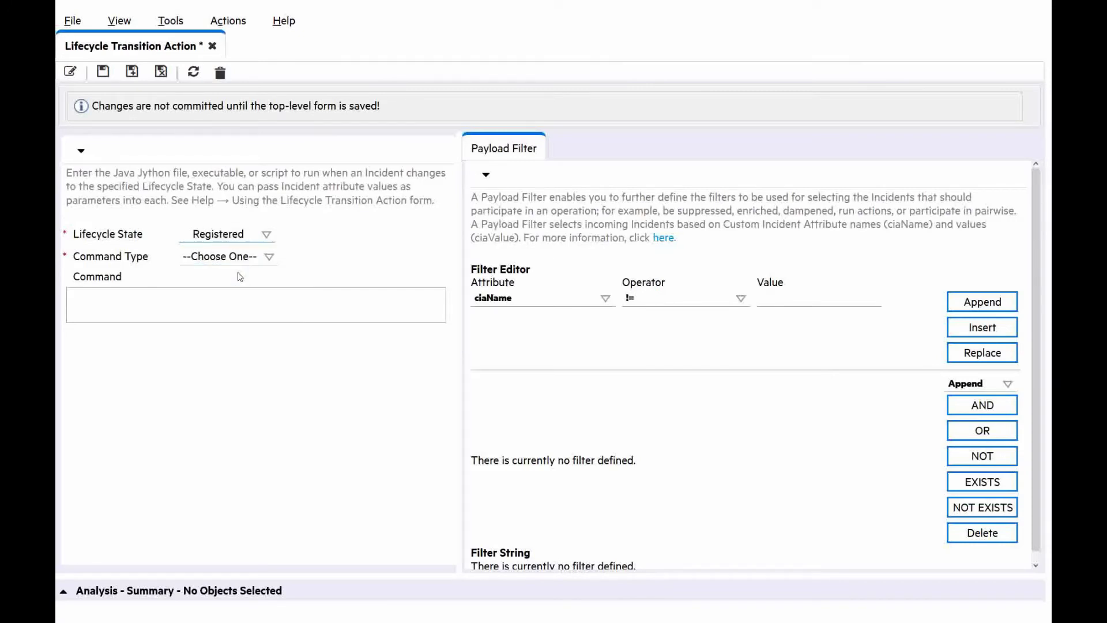
click(268, 260)
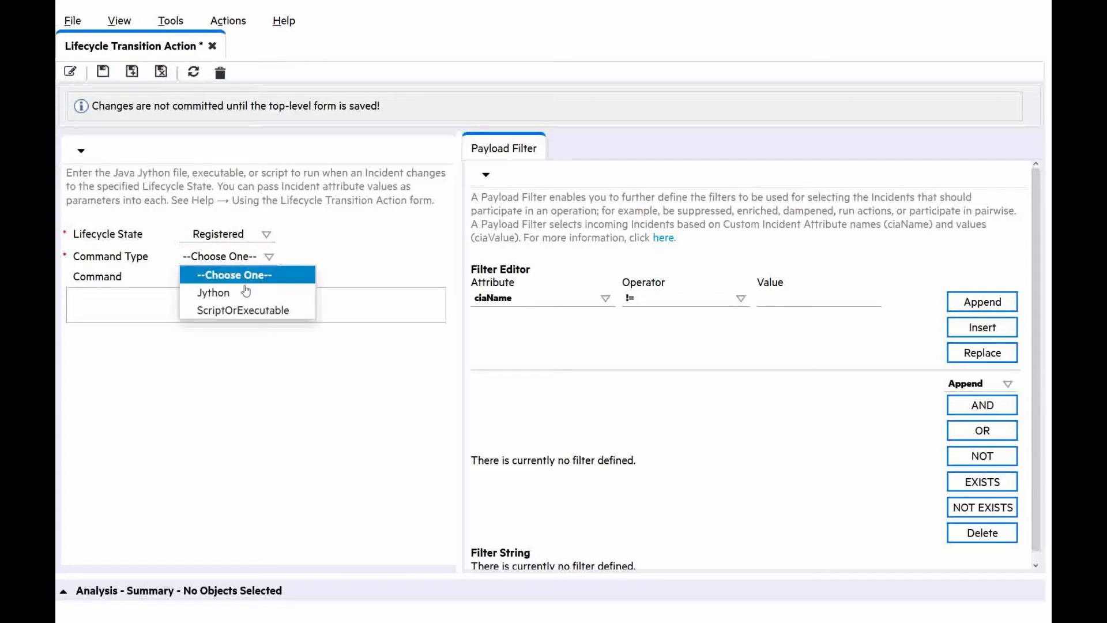
click(242, 311)
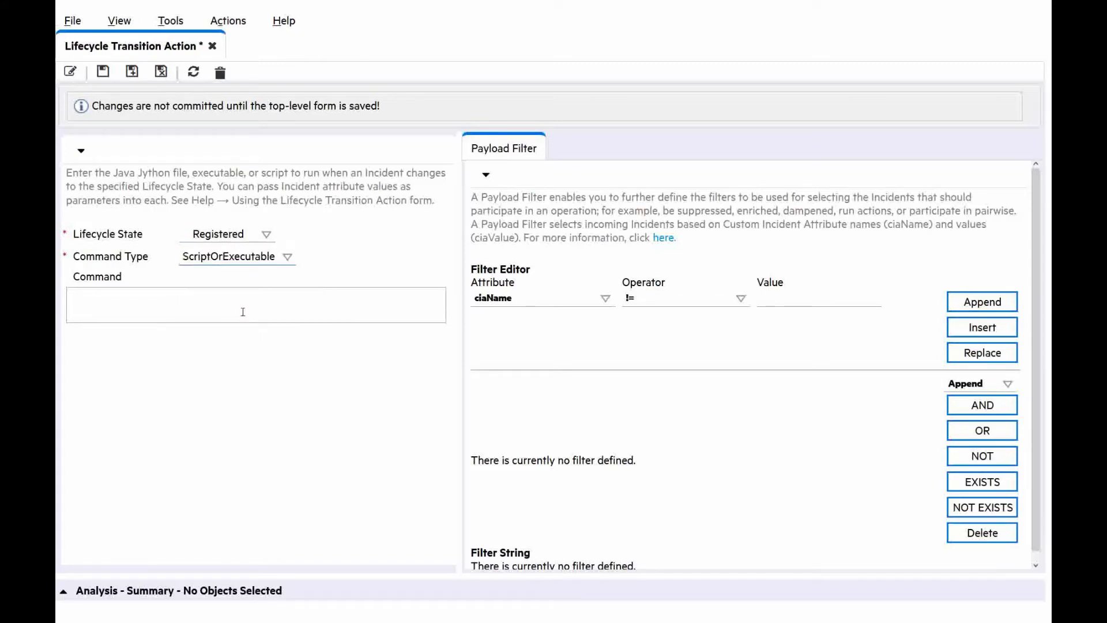
click(201, 301)
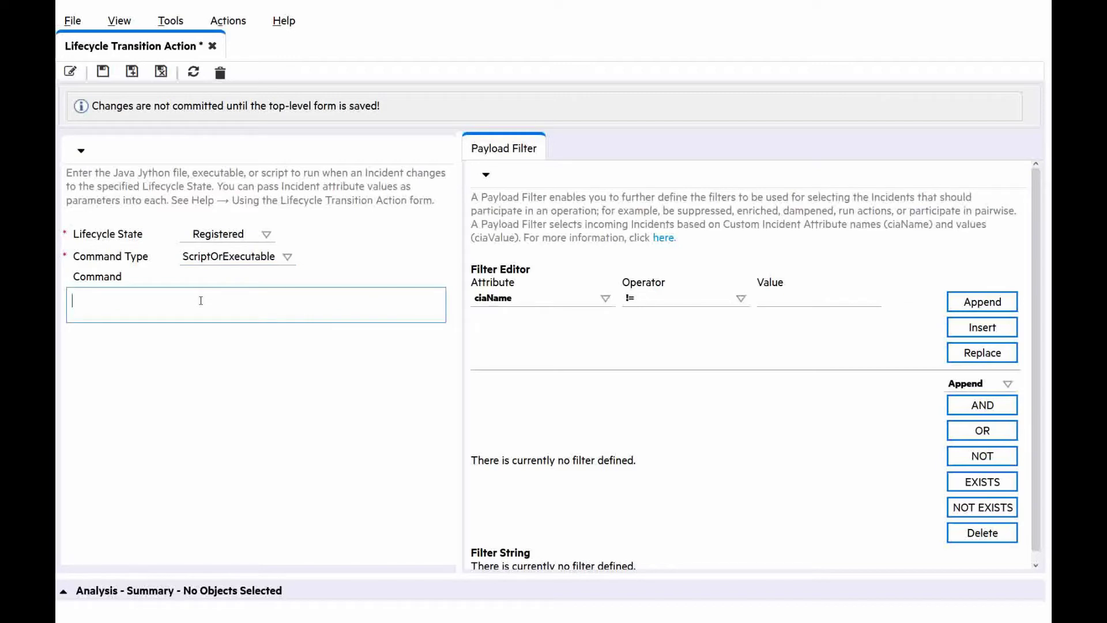
Paste the echo | /bin/mail -s "Disabled Interface Test" command and review it.
key(ctrl+v)
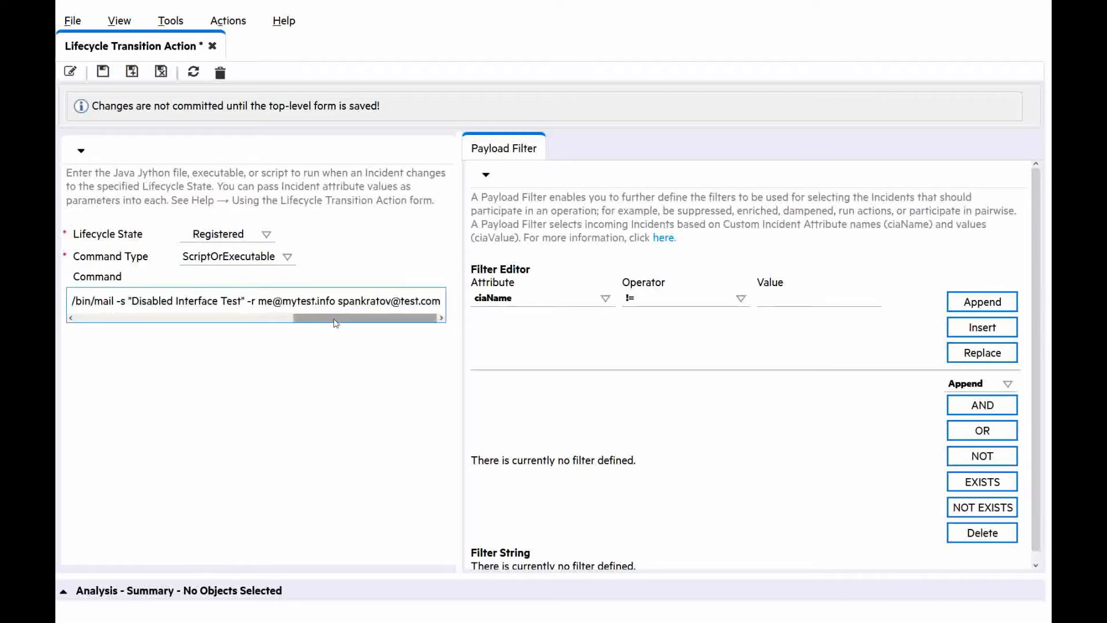
drag(336, 322, 149, 330)
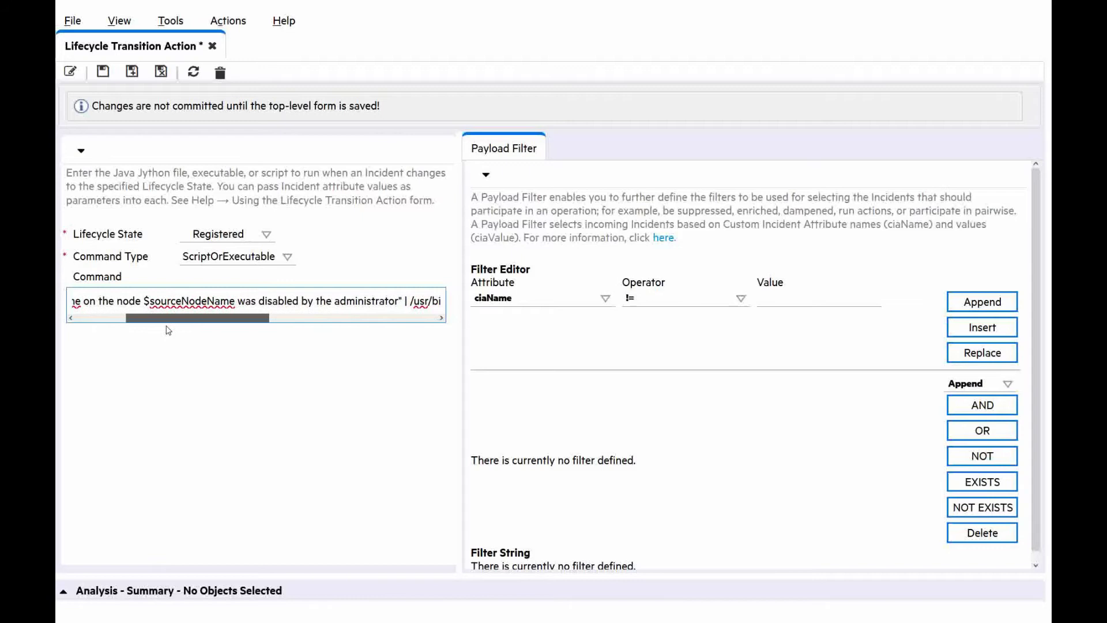
drag(168, 330, 361, 329)
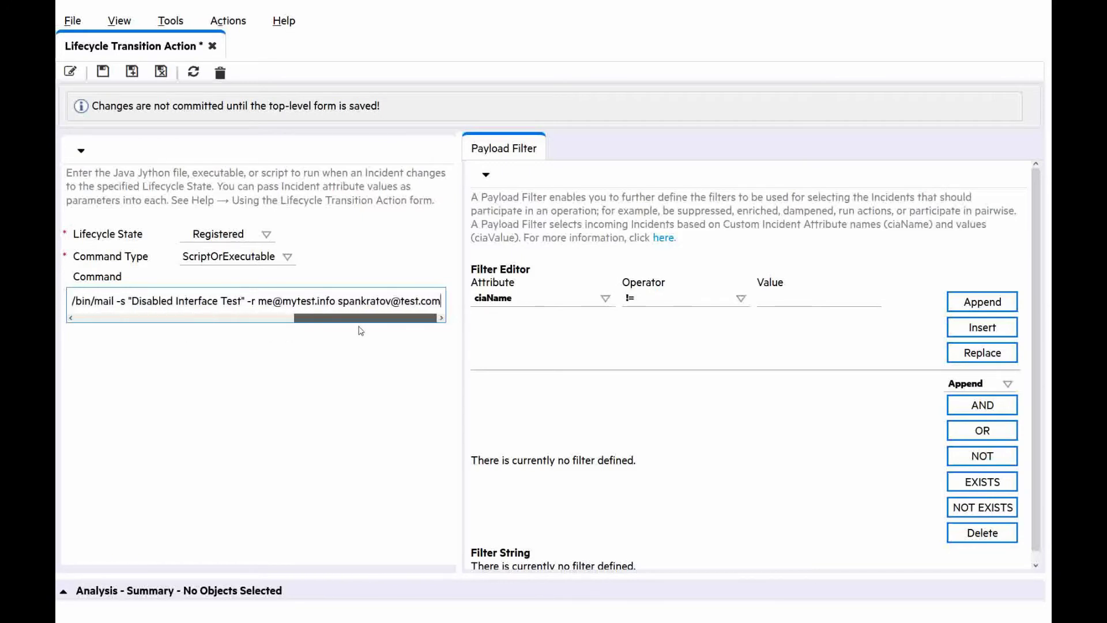
click(337, 301)
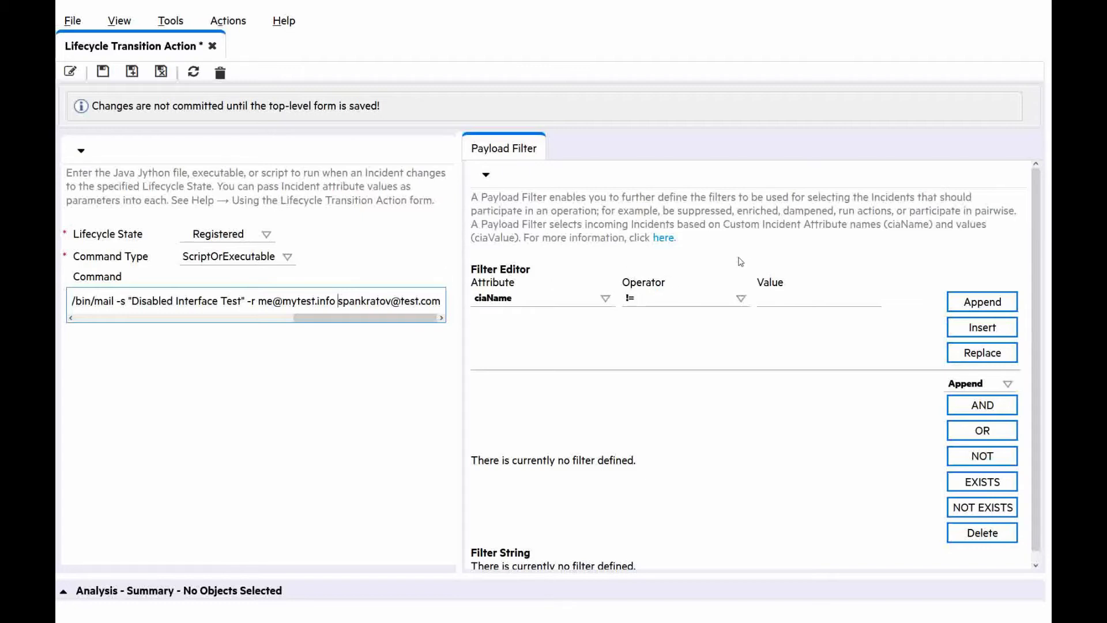
Build a payload filter condition with attribute sourceName, operator like, value Den.*.
click(606, 299)
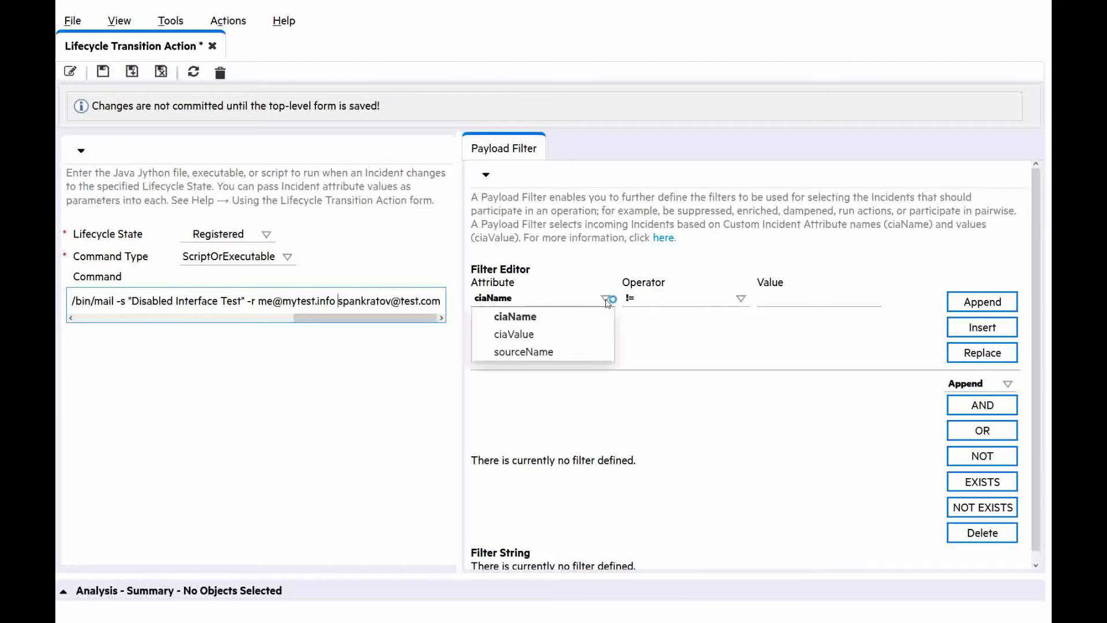
click(539, 351)
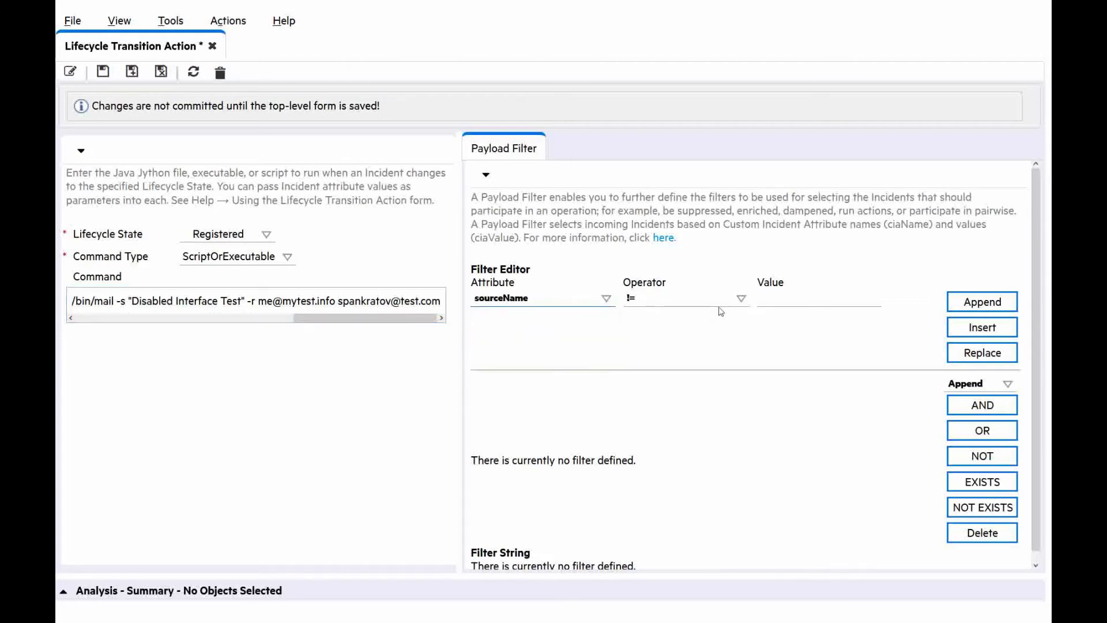
click(740, 299)
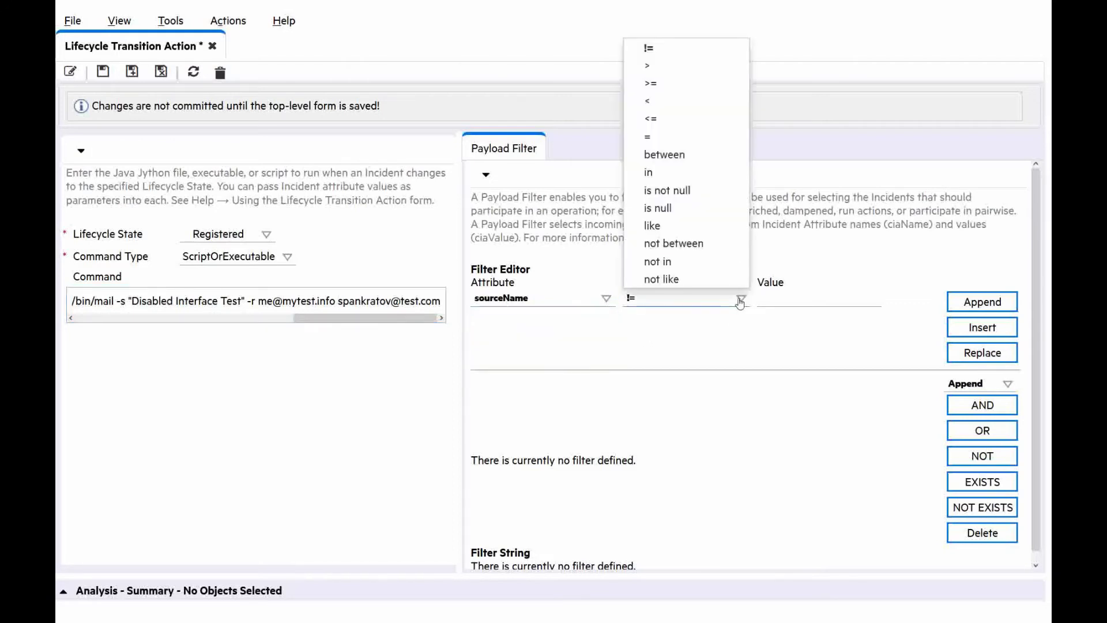
click(668, 225)
click(822, 294)
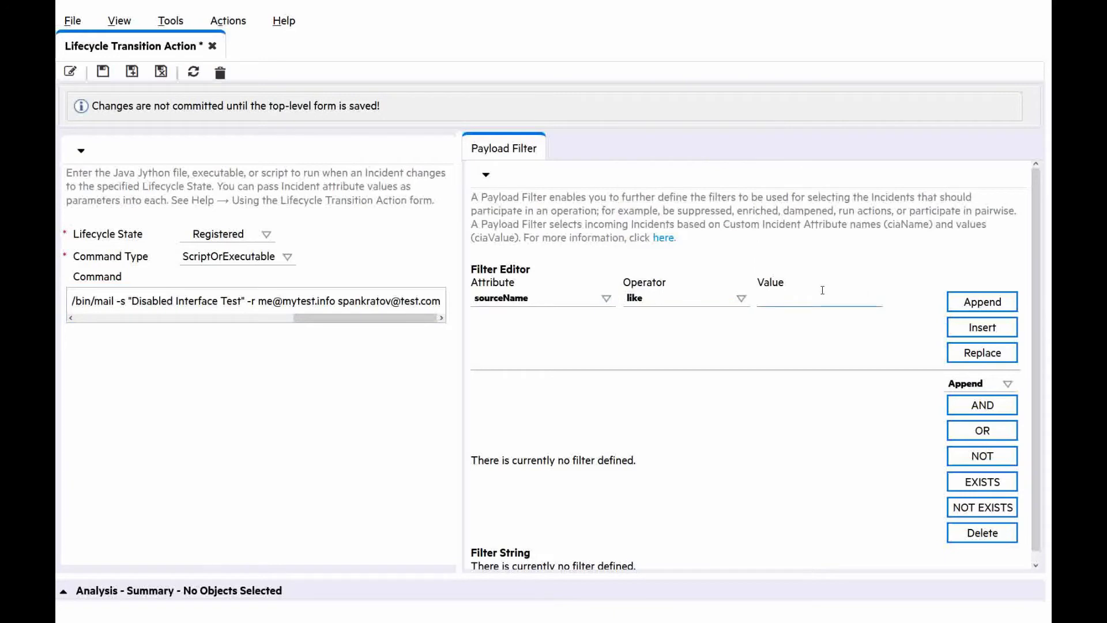
text(Den.*)
Insert the sourceName like Den.* condition and save and close the Routers node settings.
click(979, 328)
scroll(627, 505, down, 1)
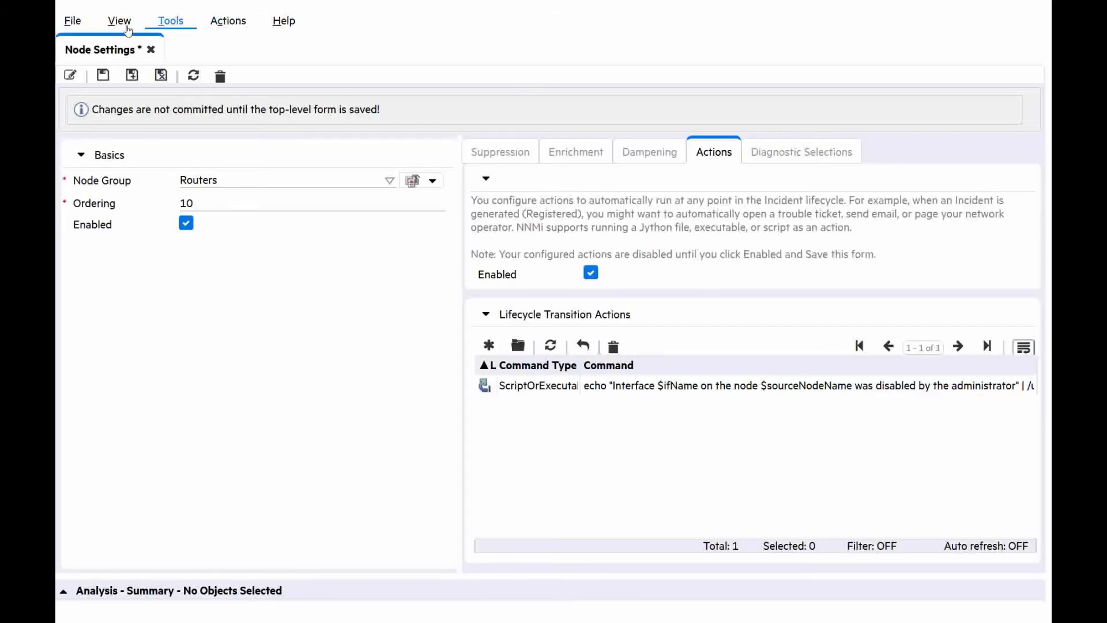
click(161, 76)
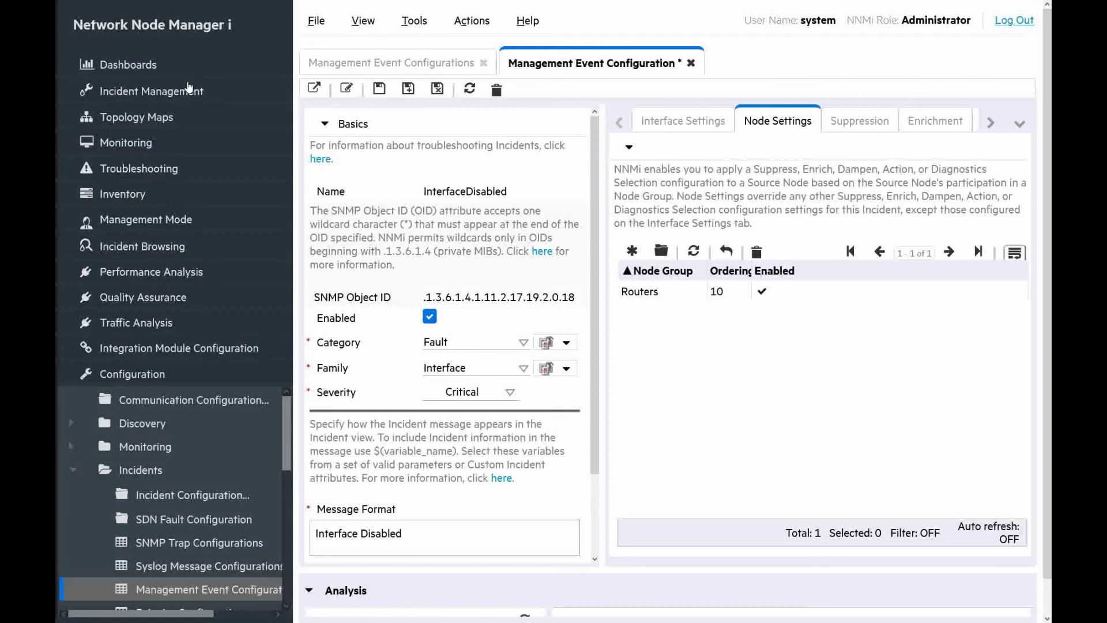
Save and close the InterfaceDisabled configuration, then enter config t on the Denver console.
click(438, 92)
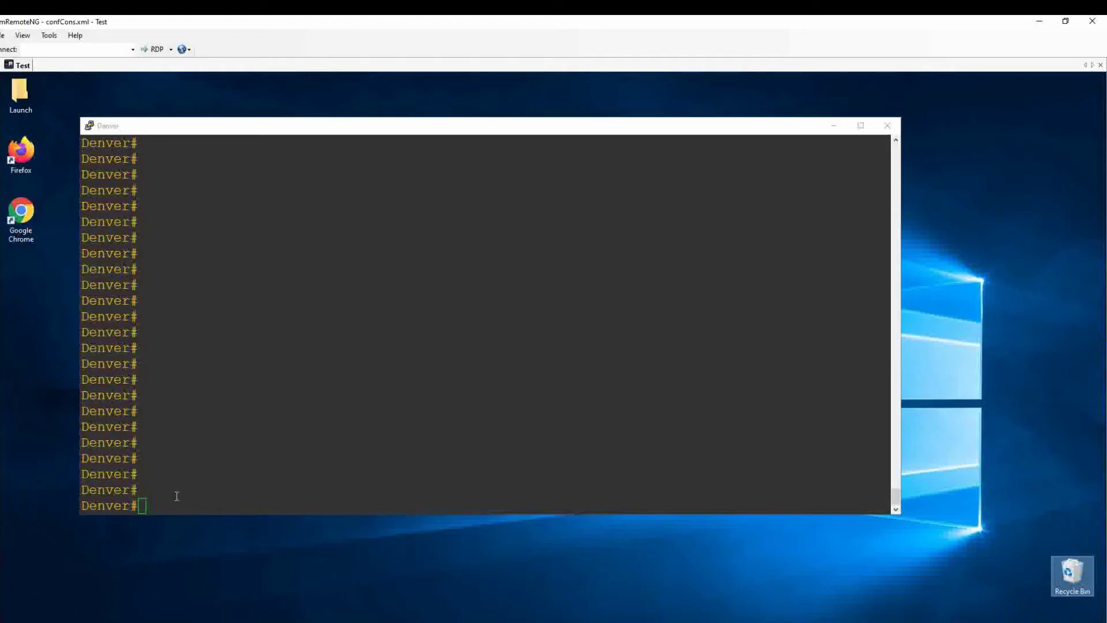
click(177, 496)
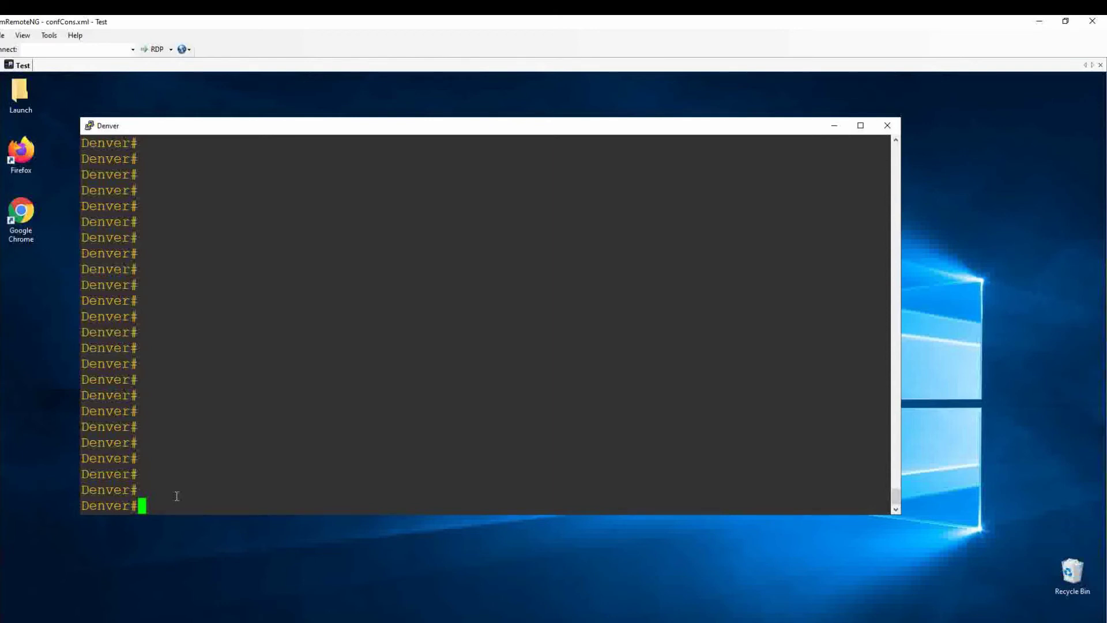
text(config t)
key(Return)
Shut down interface eth0/0 on the Denver router.
text(i)
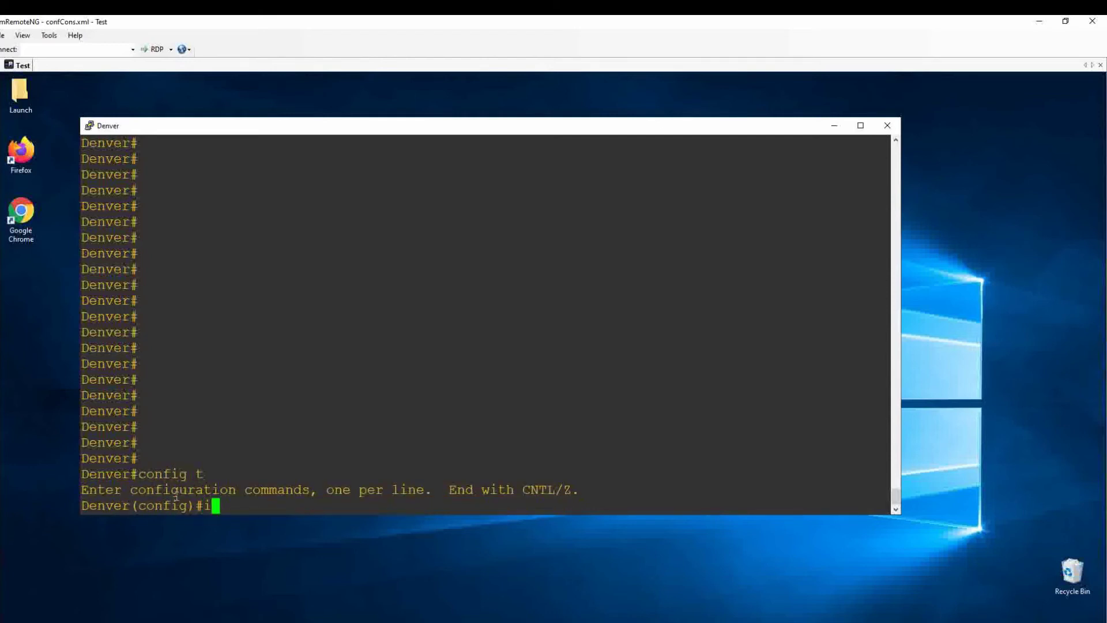
text(nt eth0/0)
key(Return)
text(shu)
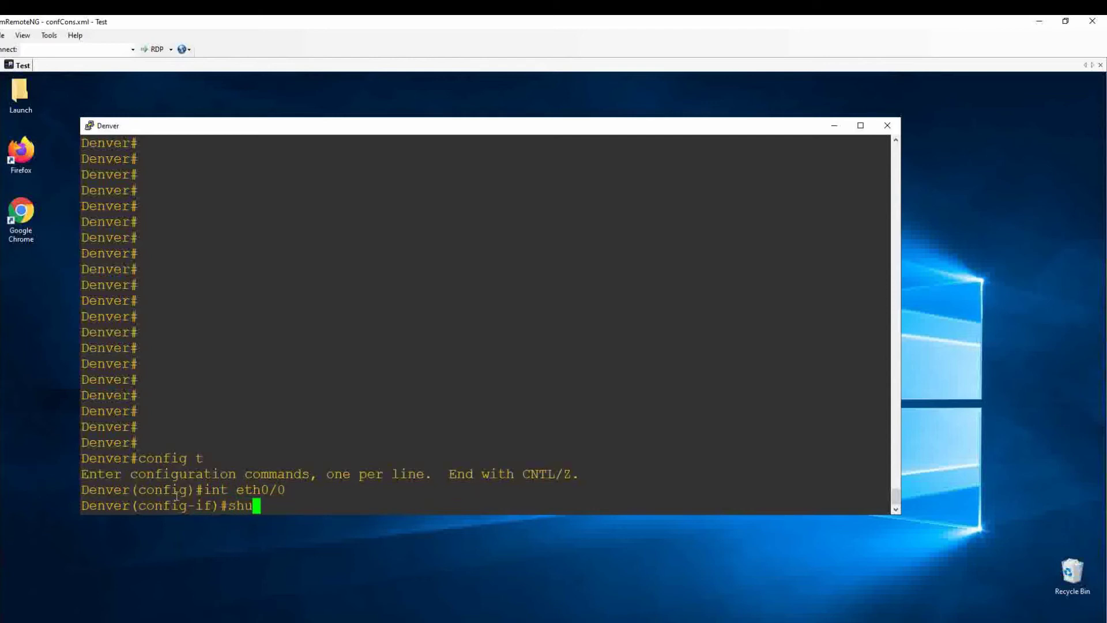
text(tdown)
key(Return)
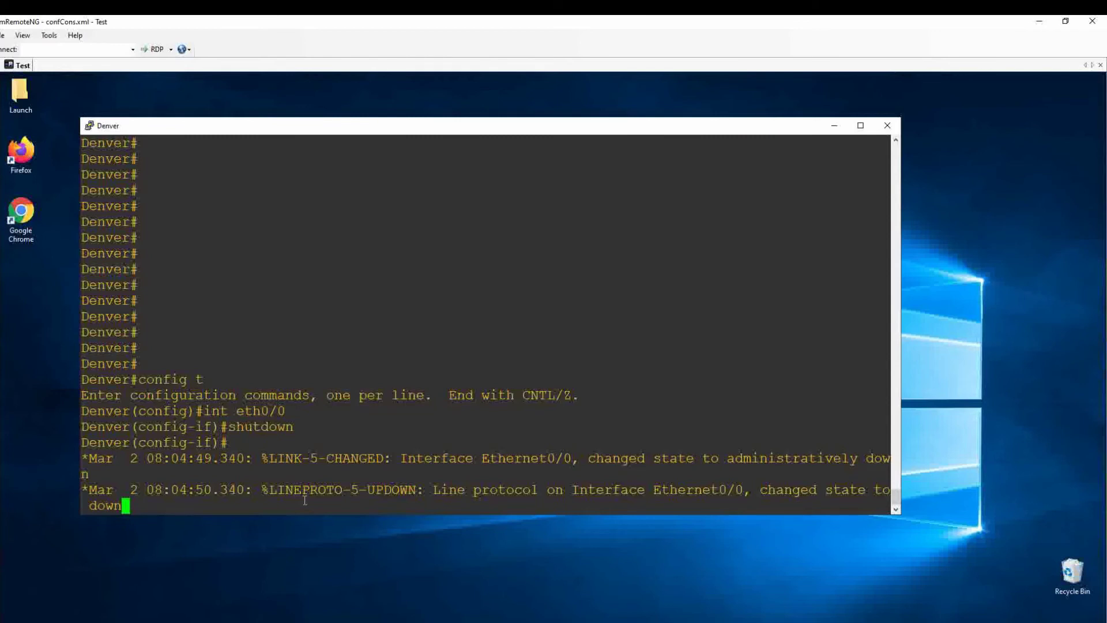
key(Return)
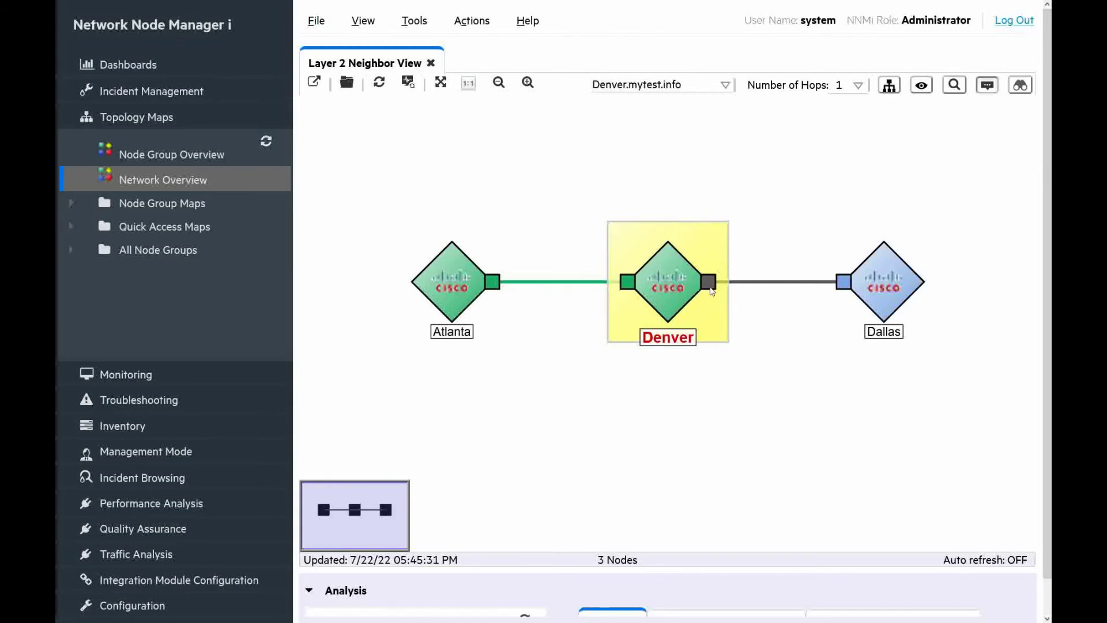
Inspect Denver's greyed-out Dallas-side interface on the Layer 2 neighbor map.
mouse_move(711, 287)
Open the Denver Et0/0 Interface Disabled key incident and highlight its Registered lifecycle state.
click(102, 480)
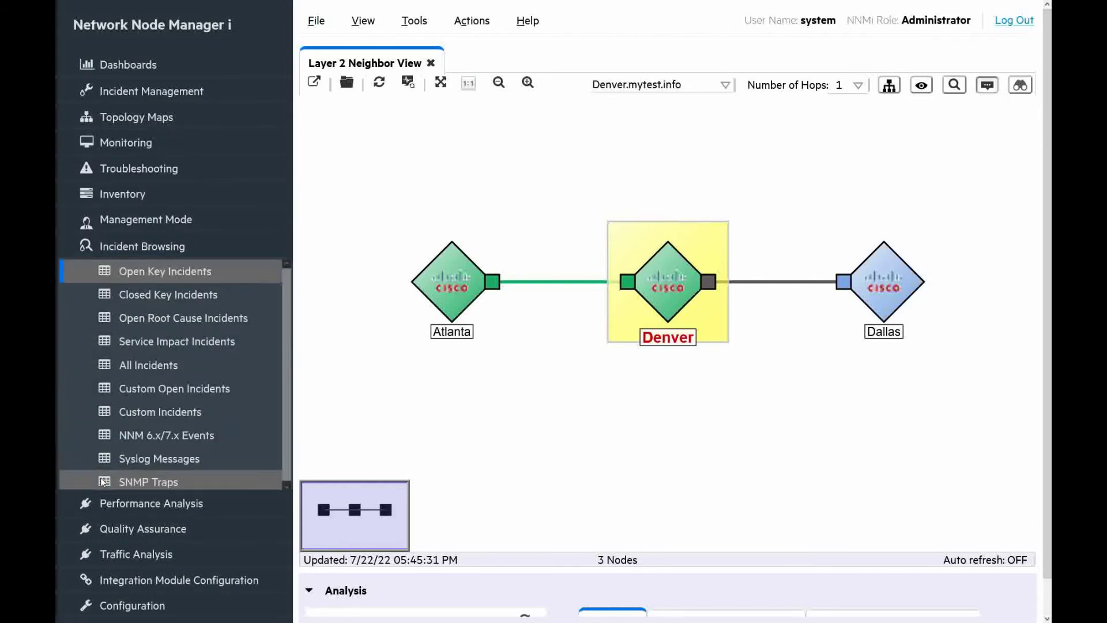
click(172, 271)
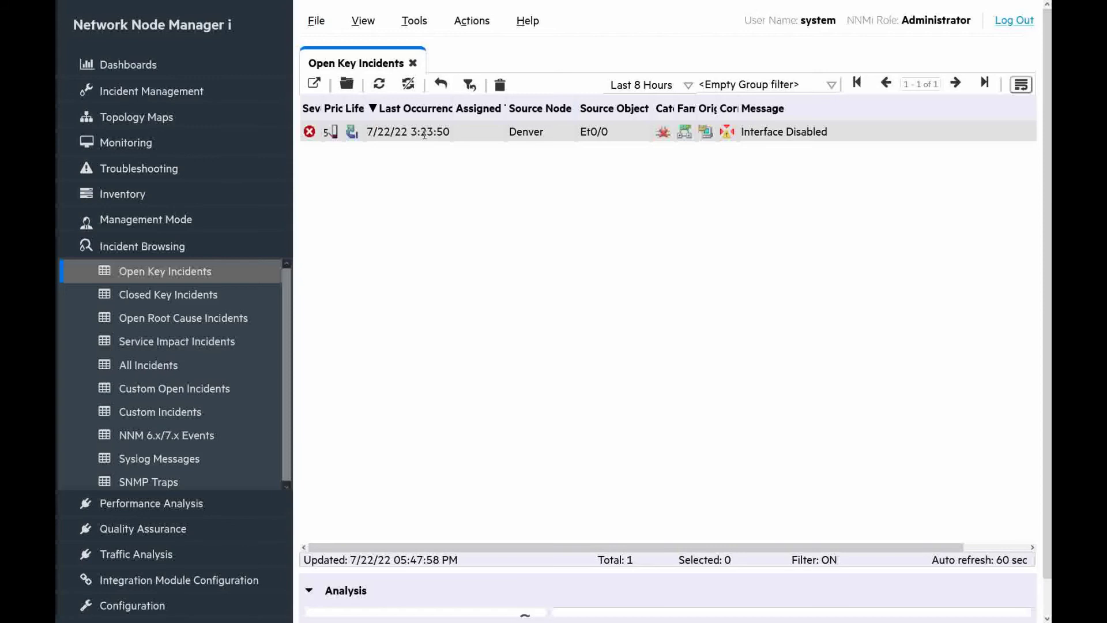
double_click(424, 134)
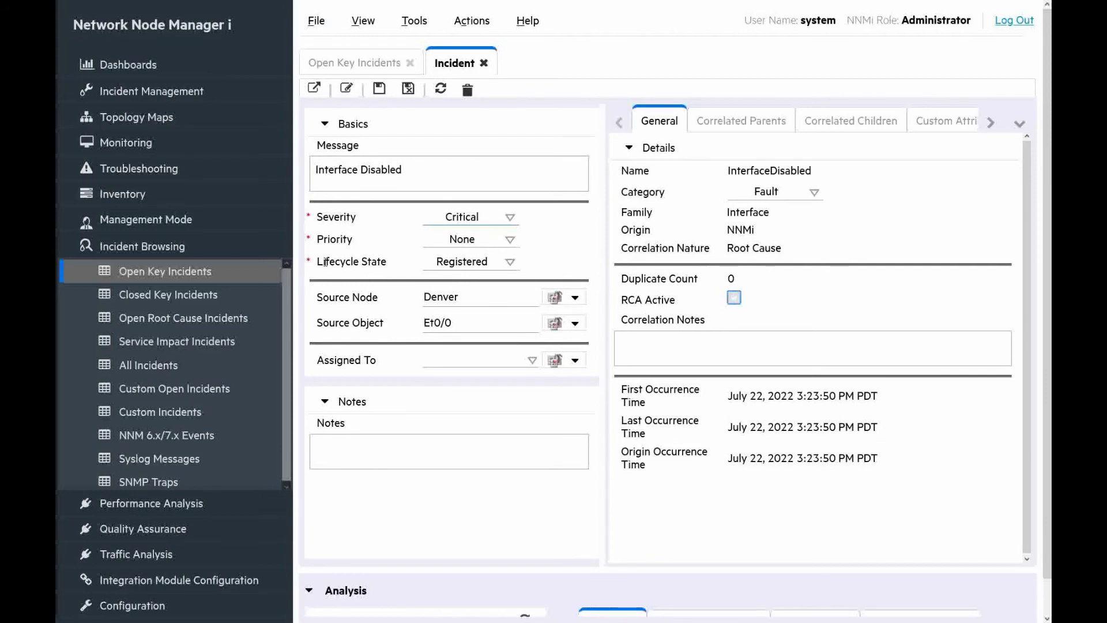
drag(318, 263, 393, 272)
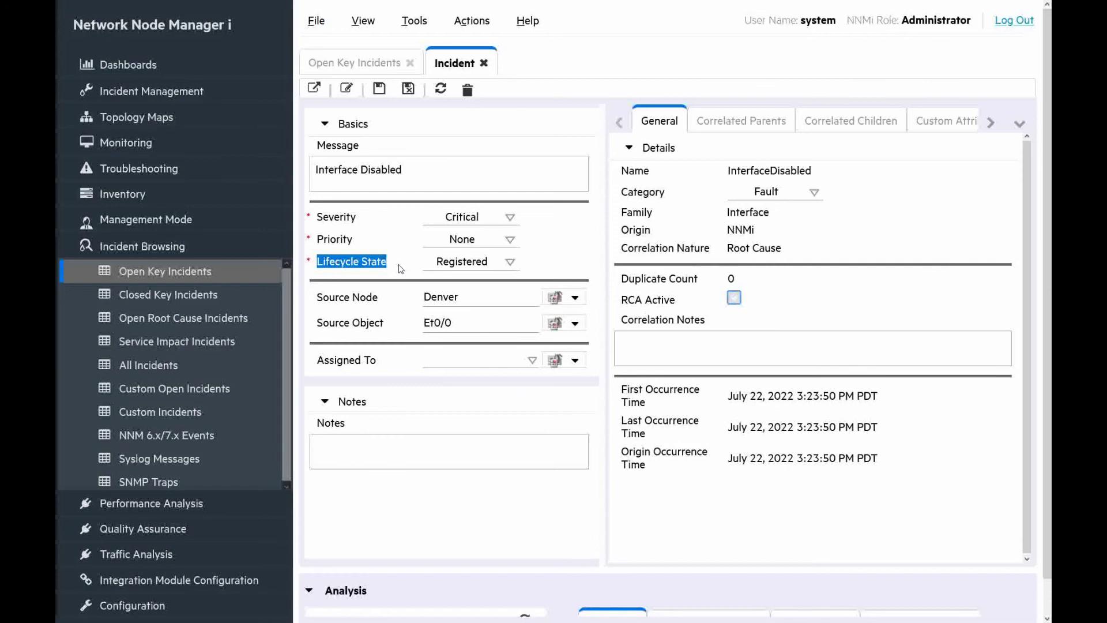
click(325, 401)
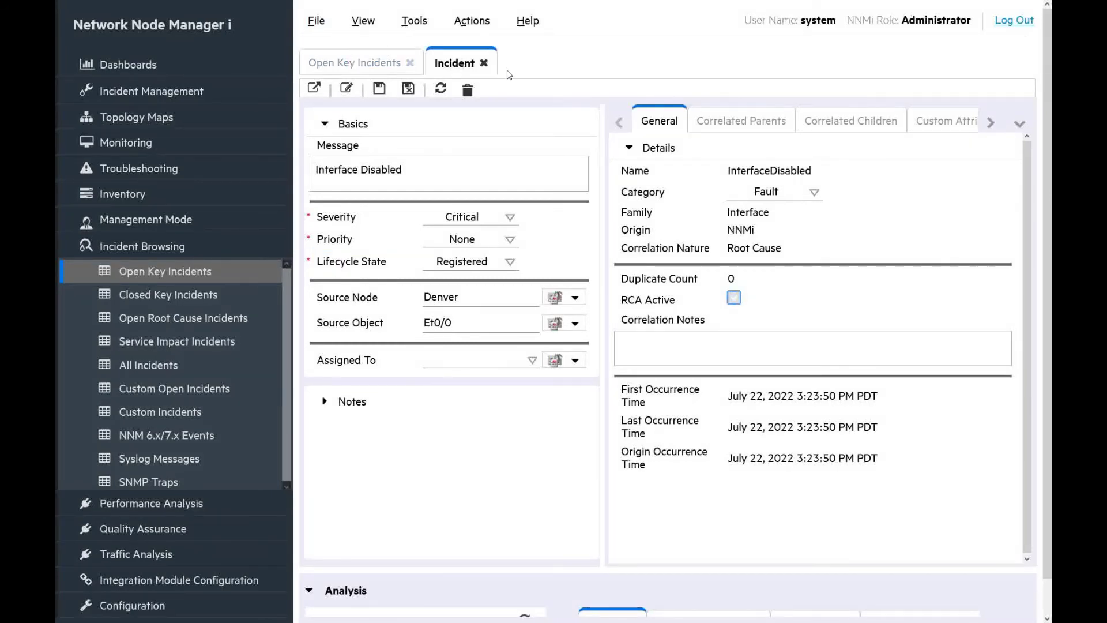
click(473, 23)
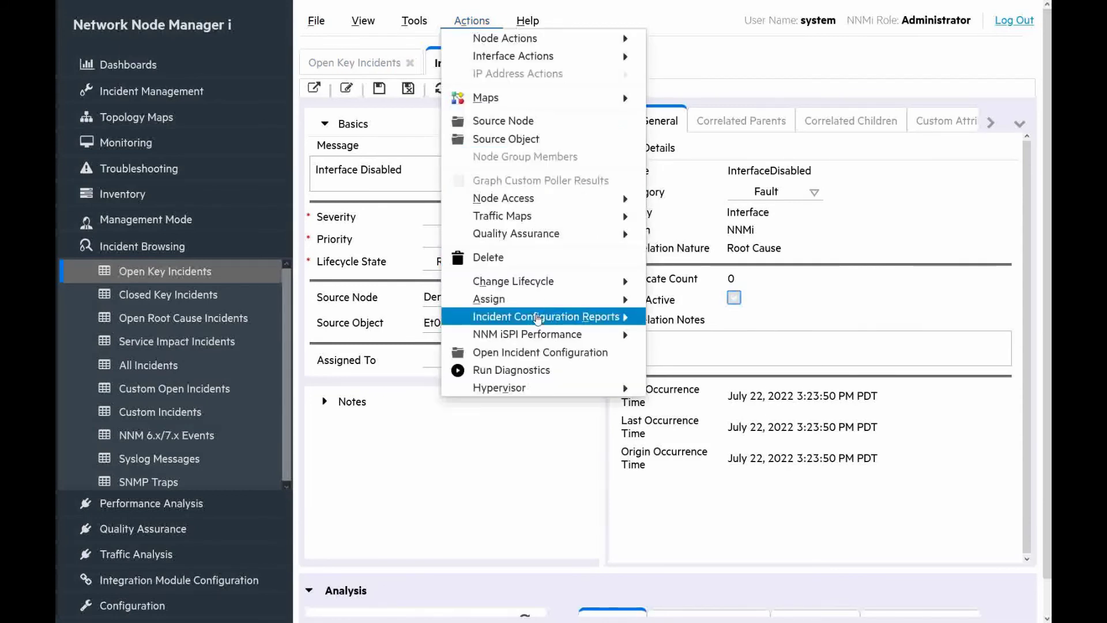
mouse_move(540, 318)
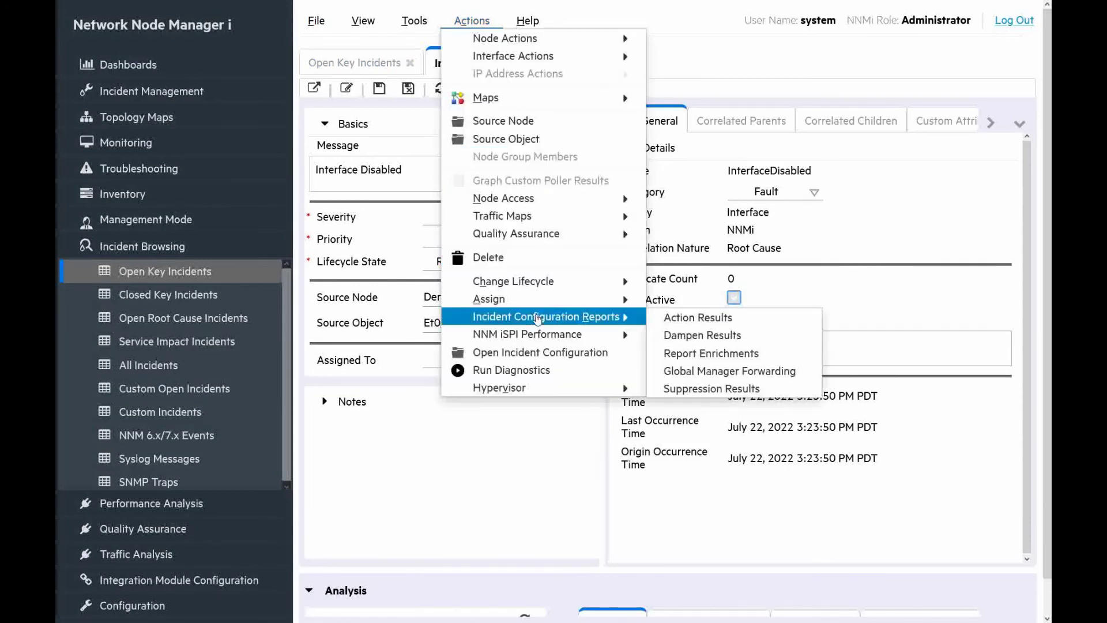
click(686, 322)
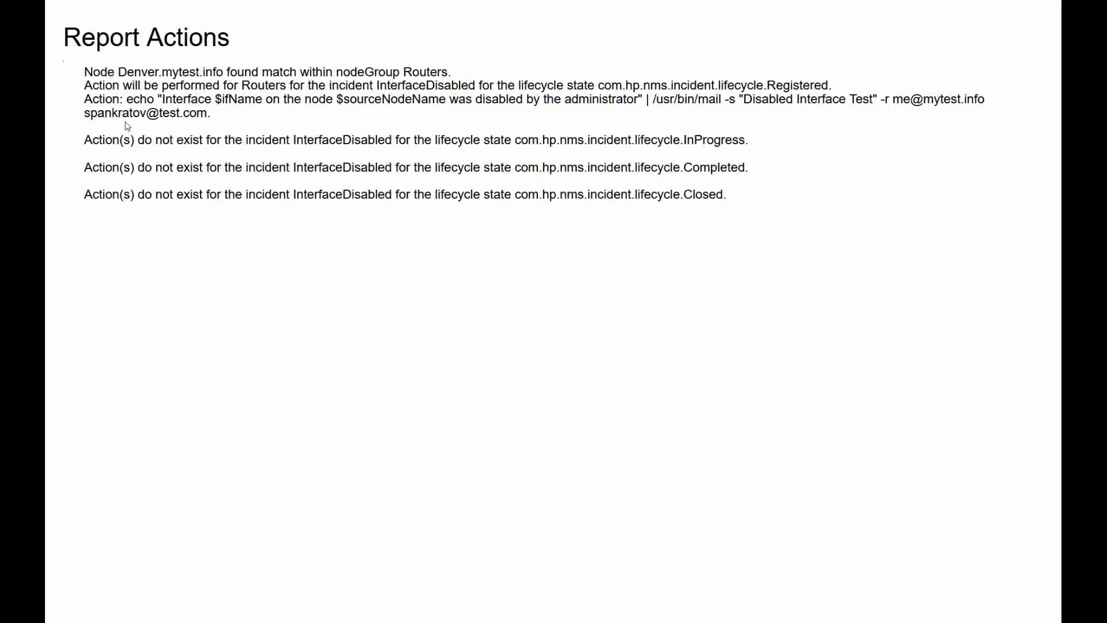
drag(85, 72, 160, 72)
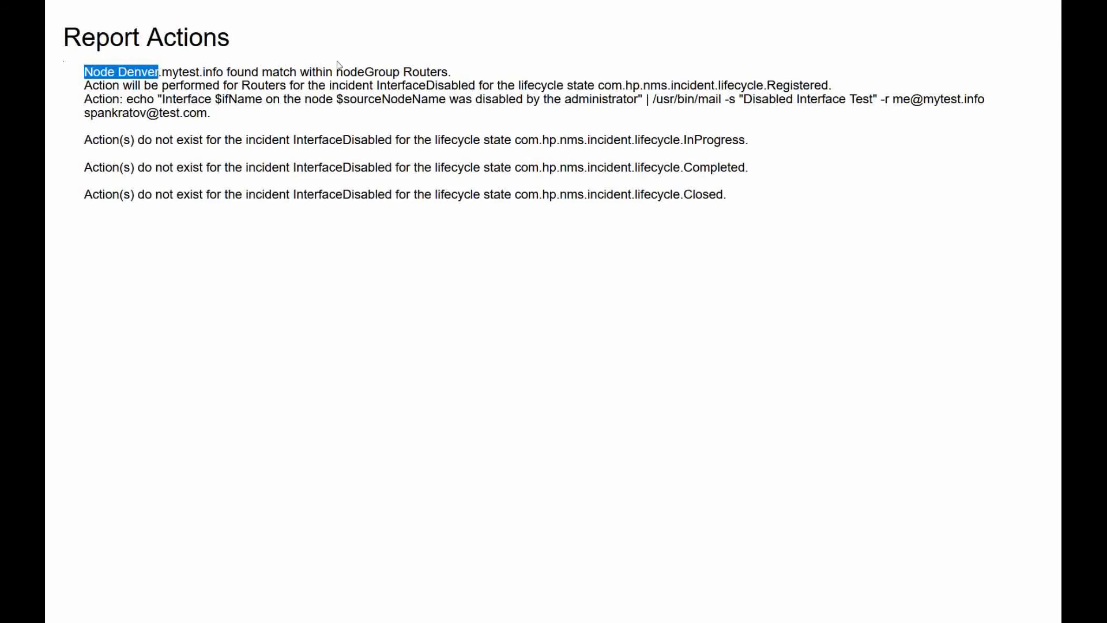
drag(337, 72, 449, 77)
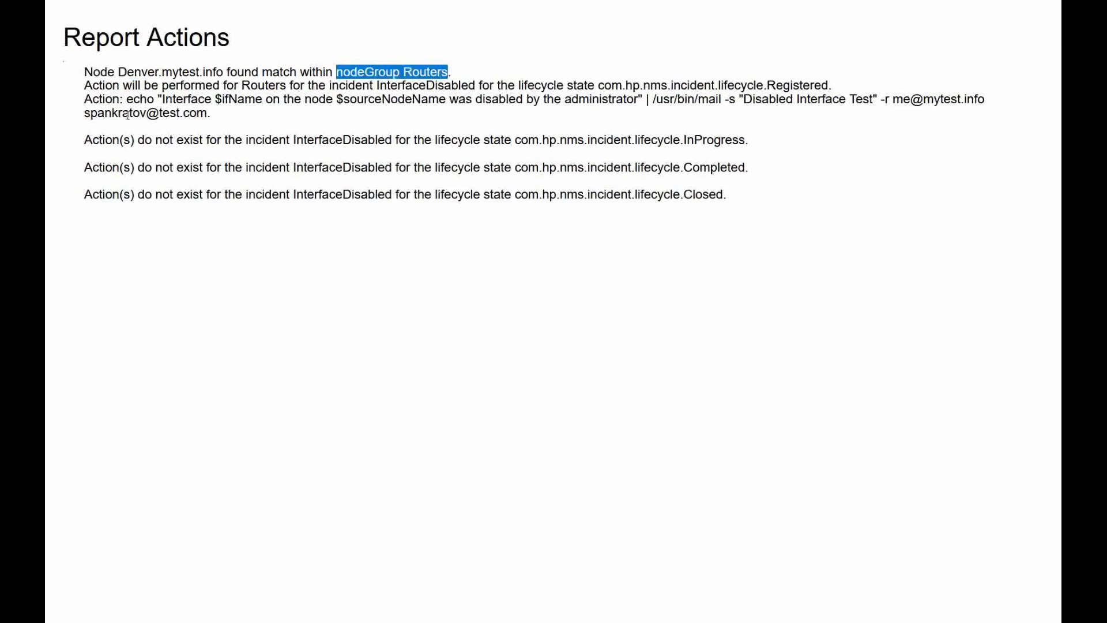
drag(84, 86, 383, 87)
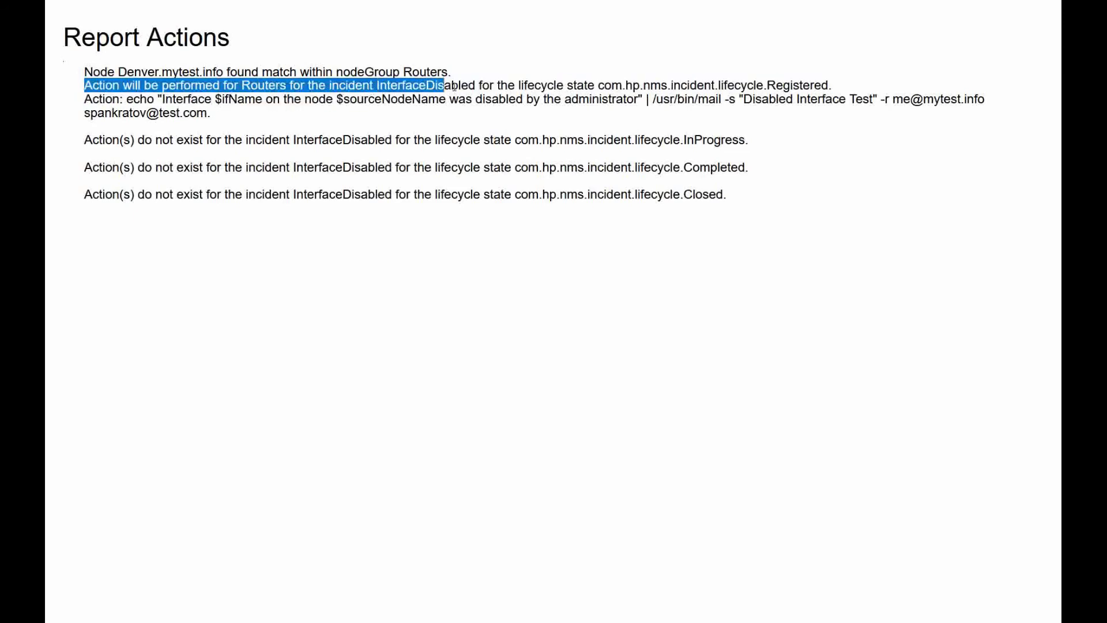
drag(454, 87, 476, 85)
drag(766, 85, 827, 85)
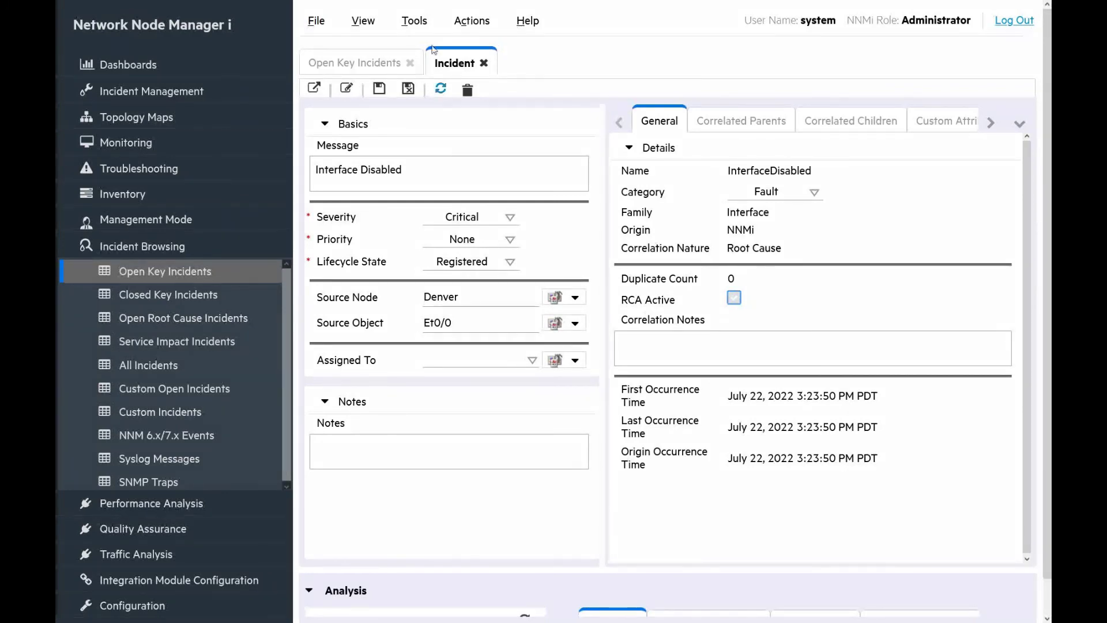
Open the Incident Actions Log from Tools and scroll to the latest entry.
click(413, 25)
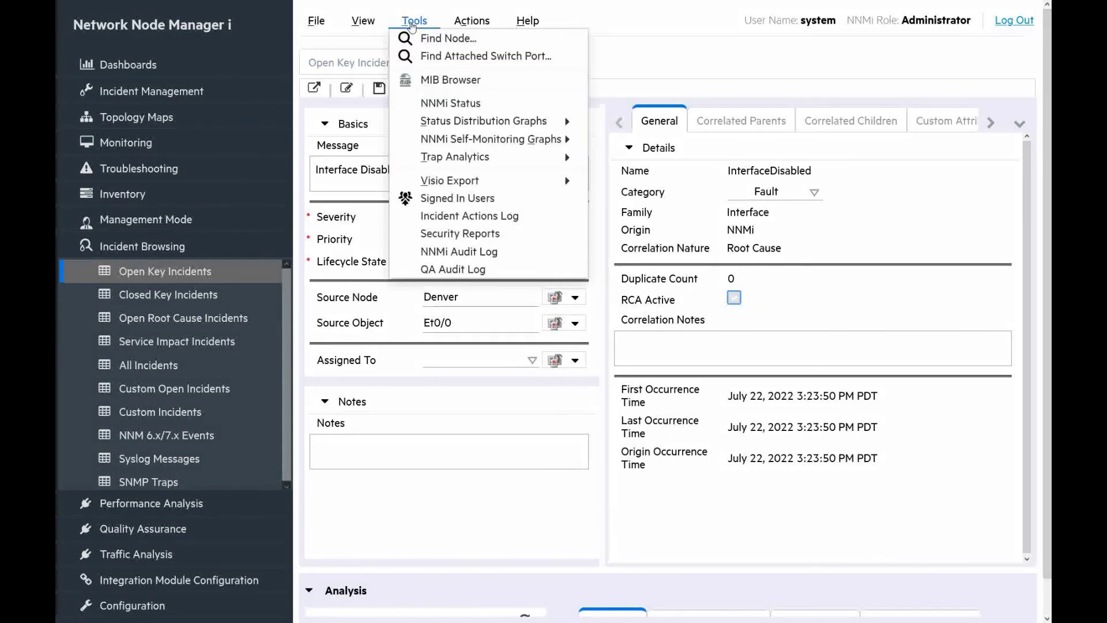
click(487, 224)
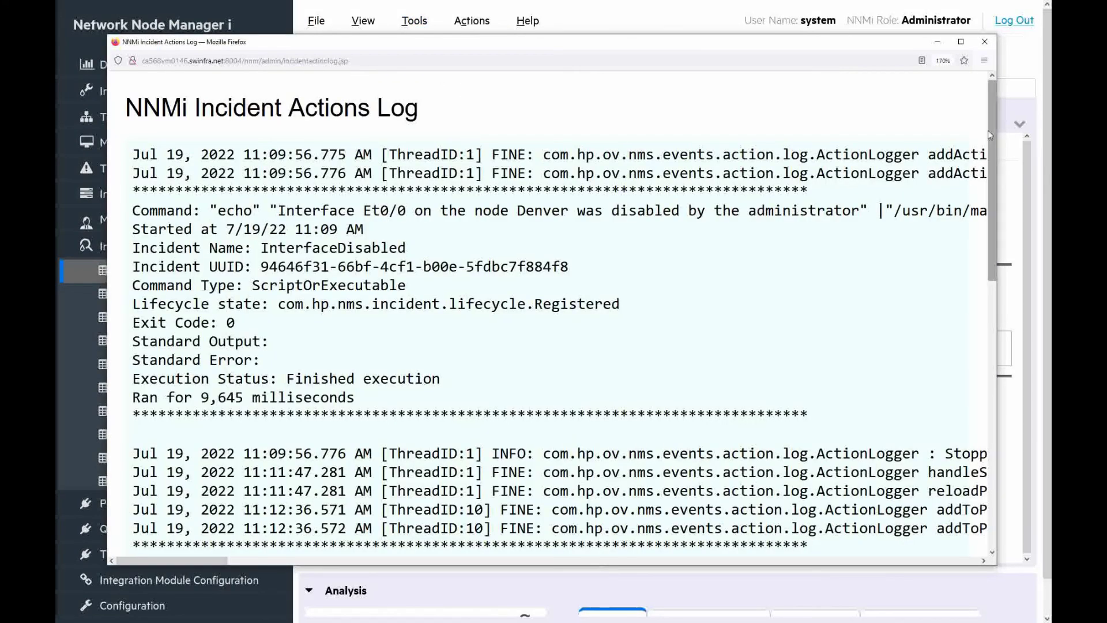
drag(991, 134, 959, 416)
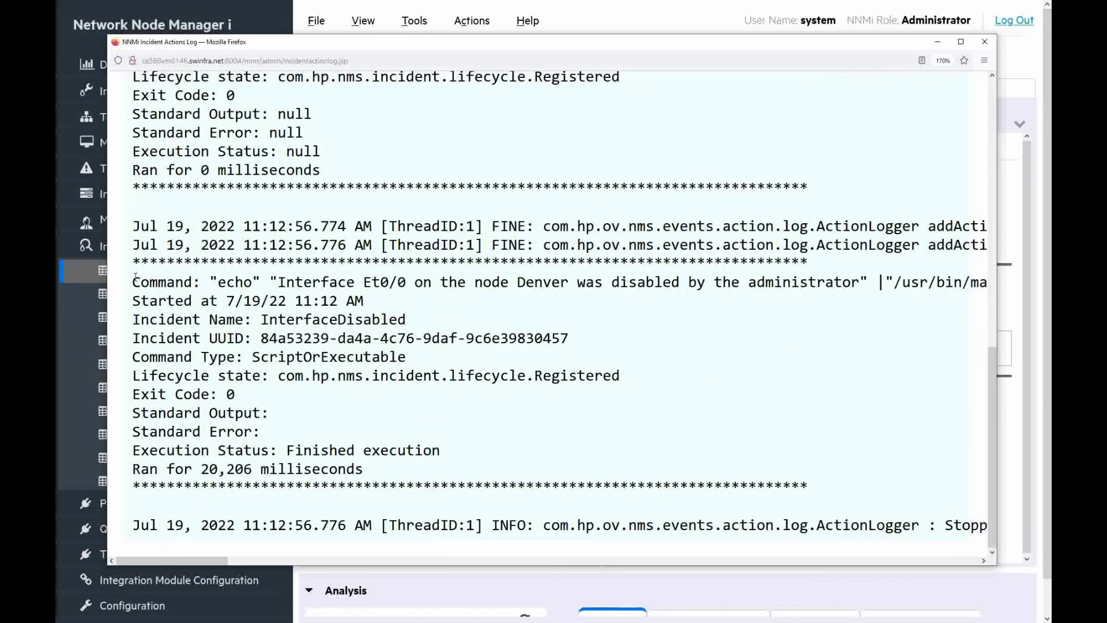
Review the InterfaceDisabled action: echoed command, exit code 0, empty output, Finished status, 20,206 ms.
drag(133, 281, 511, 280)
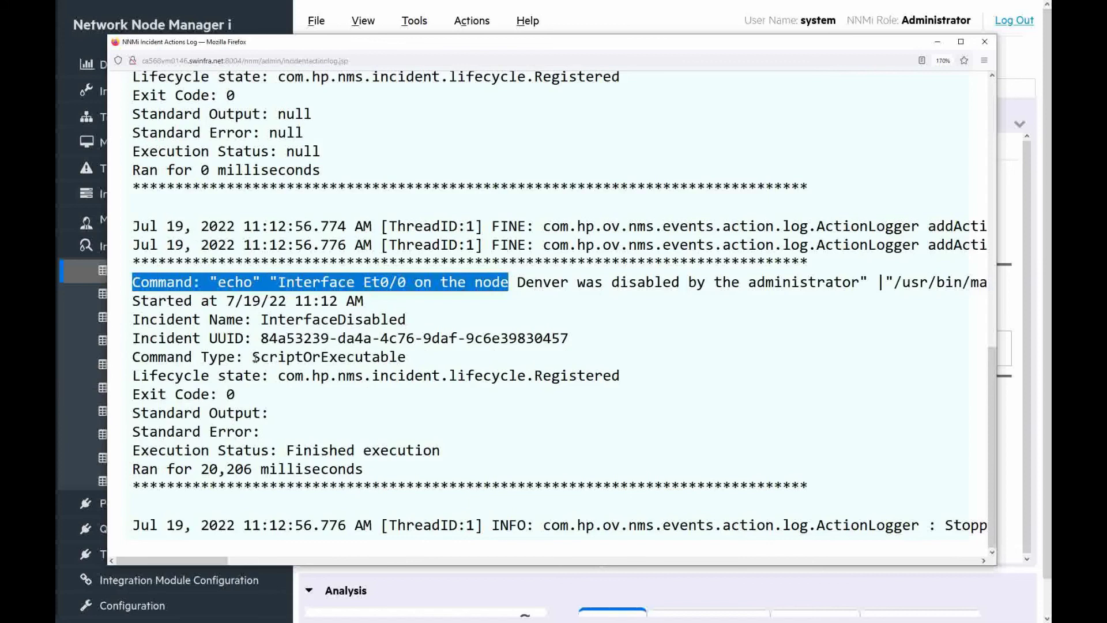
drag(261, 319, 411, 324)
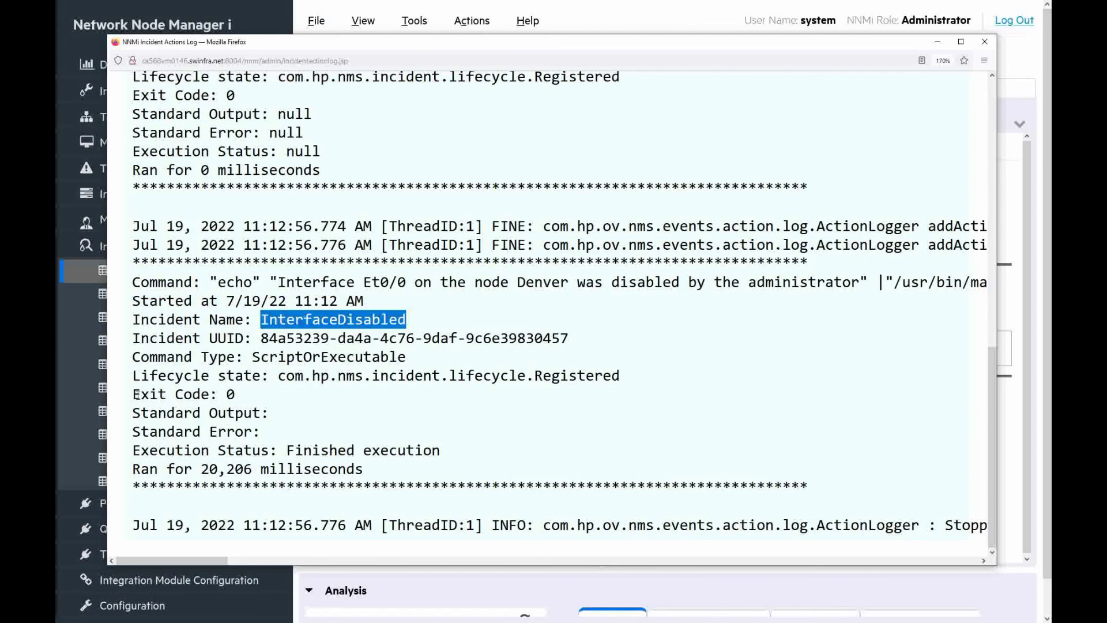
drag(136, 394, 240, 392)
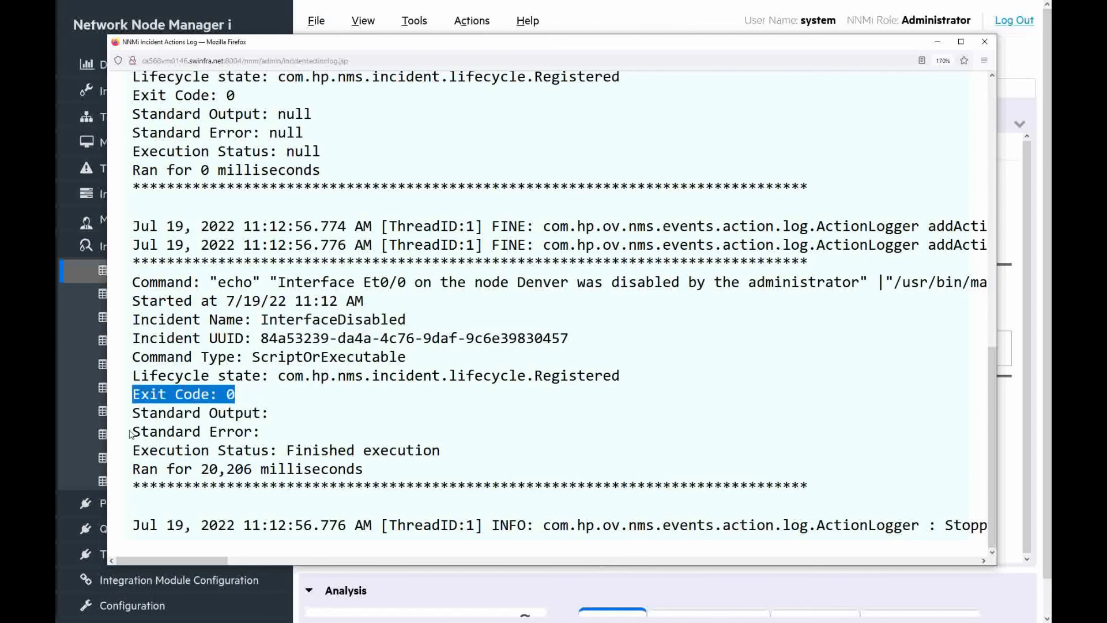
drag(133, 413, 263, 413)
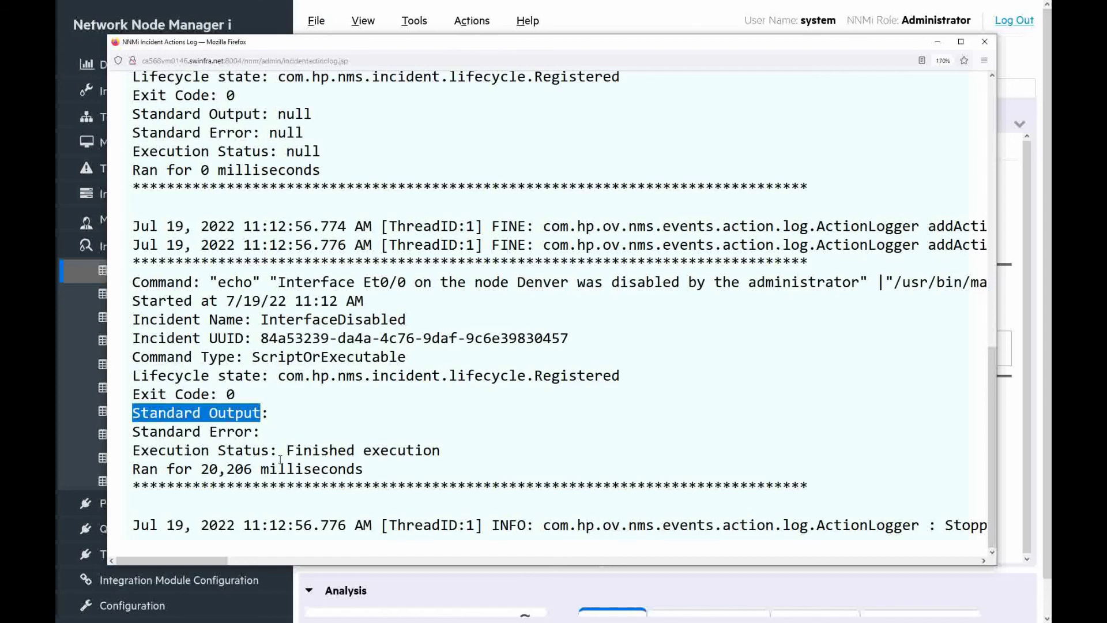
drag(287, 450, 439, 453)
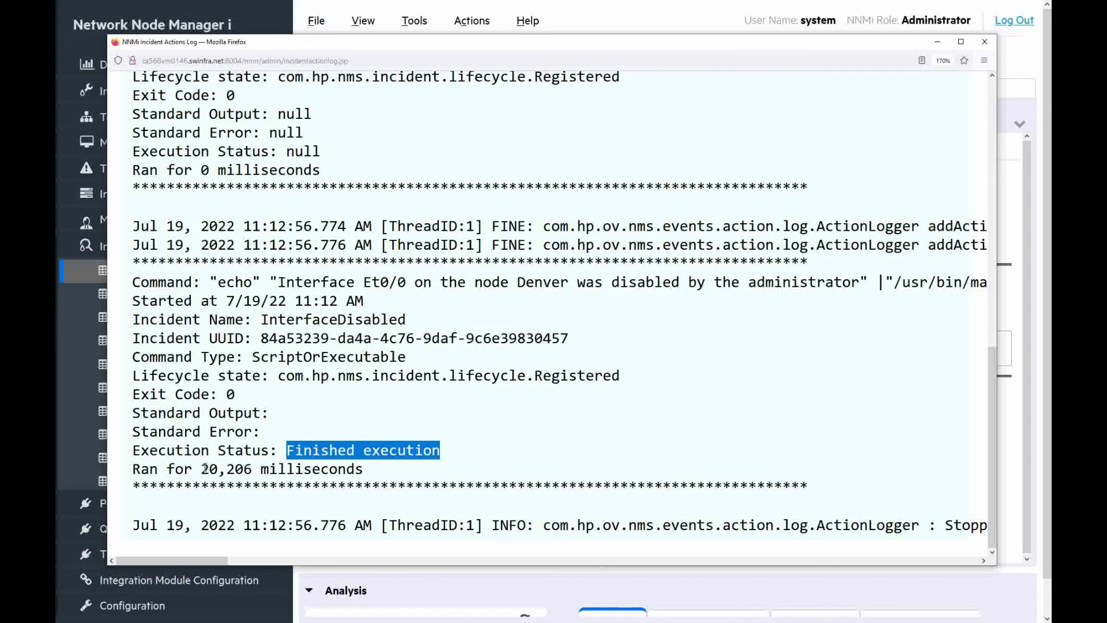
drag(205, 467, 372, 474)
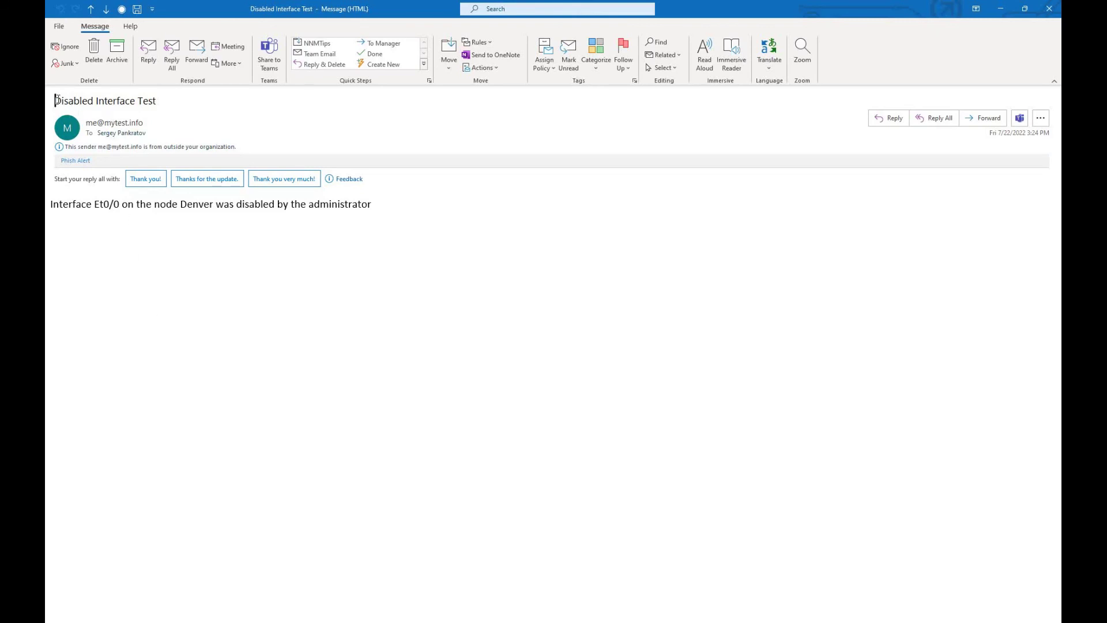
drag(56, 99, 161, 102)
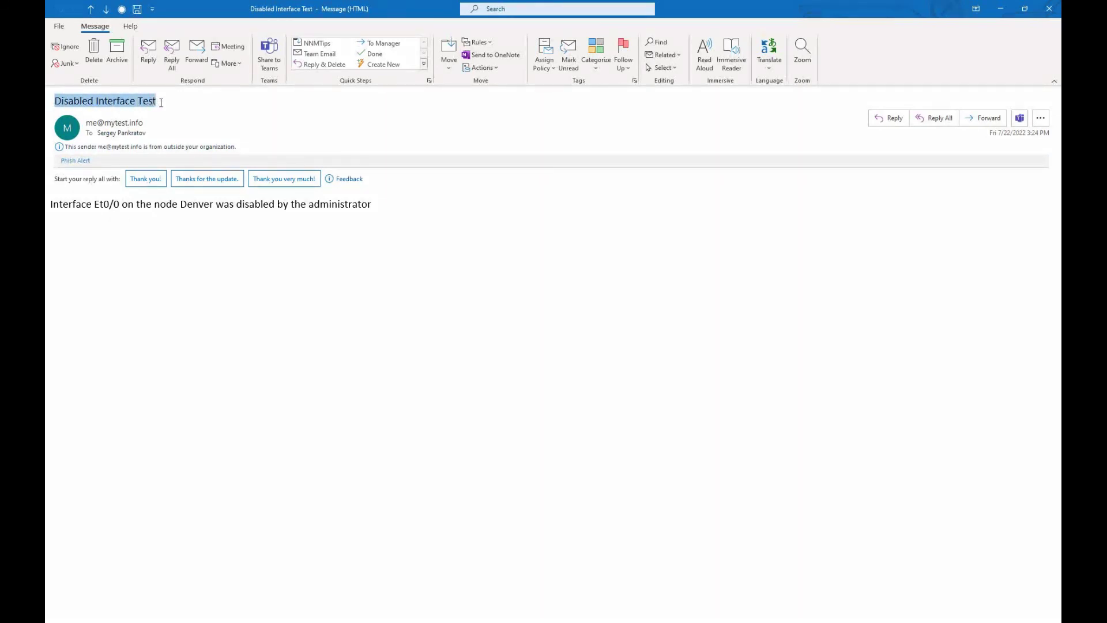
click(53, 207)
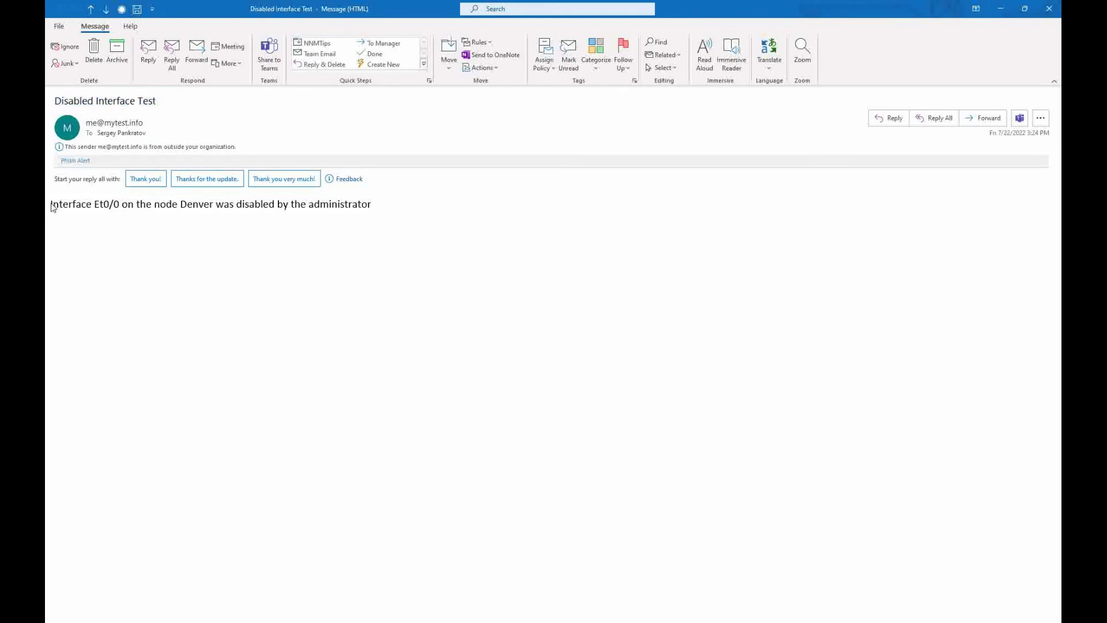
triple_click(59, 203)
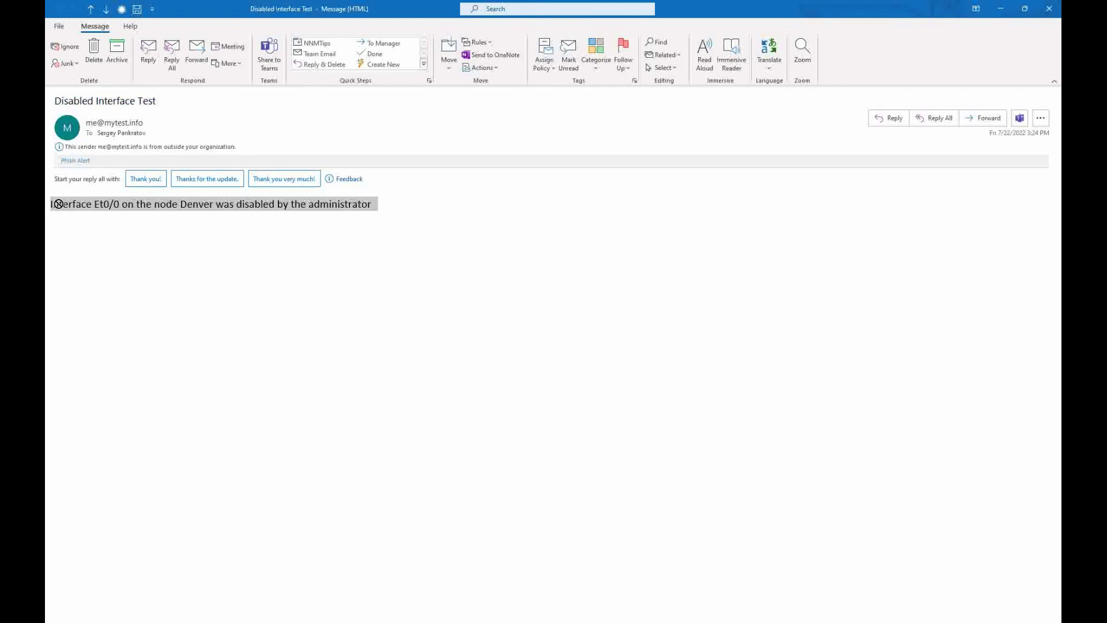
drag(58, 203, 248, 214)
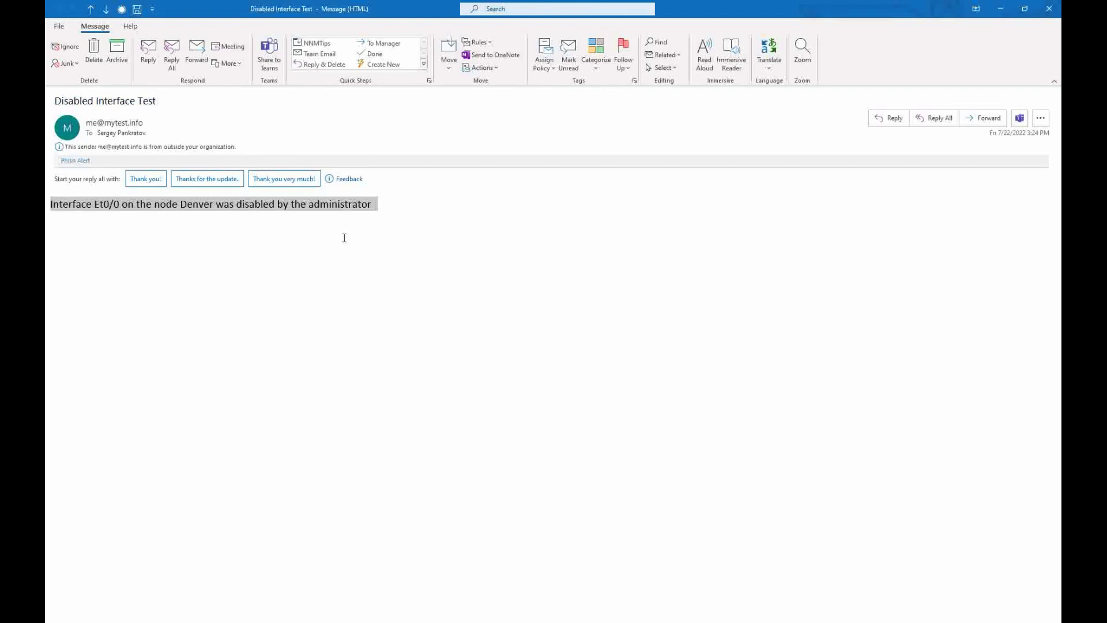